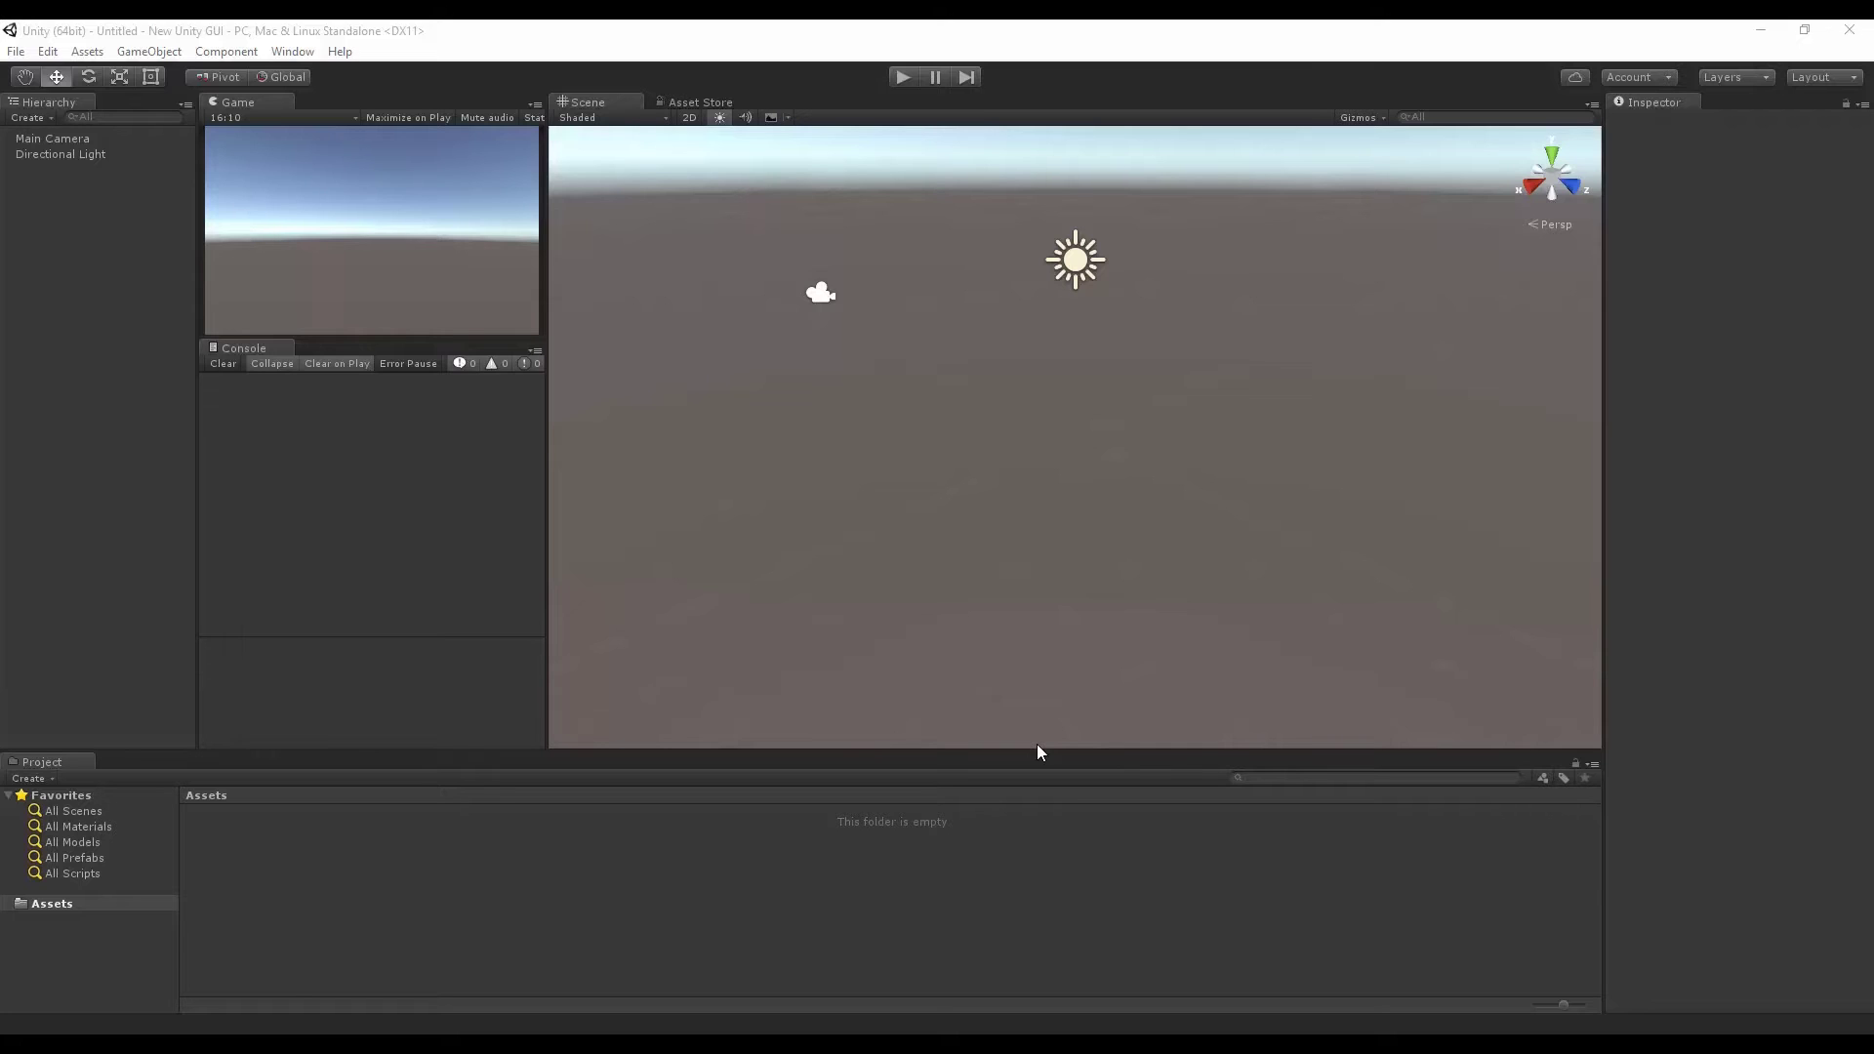
Show the Hierarchy's create menu, then open the GameObject > UI submenu
{"action": "right_click", "coordinate": [100, 284]}
{"action": "mouse_move", "coordinate": [136, 549]}
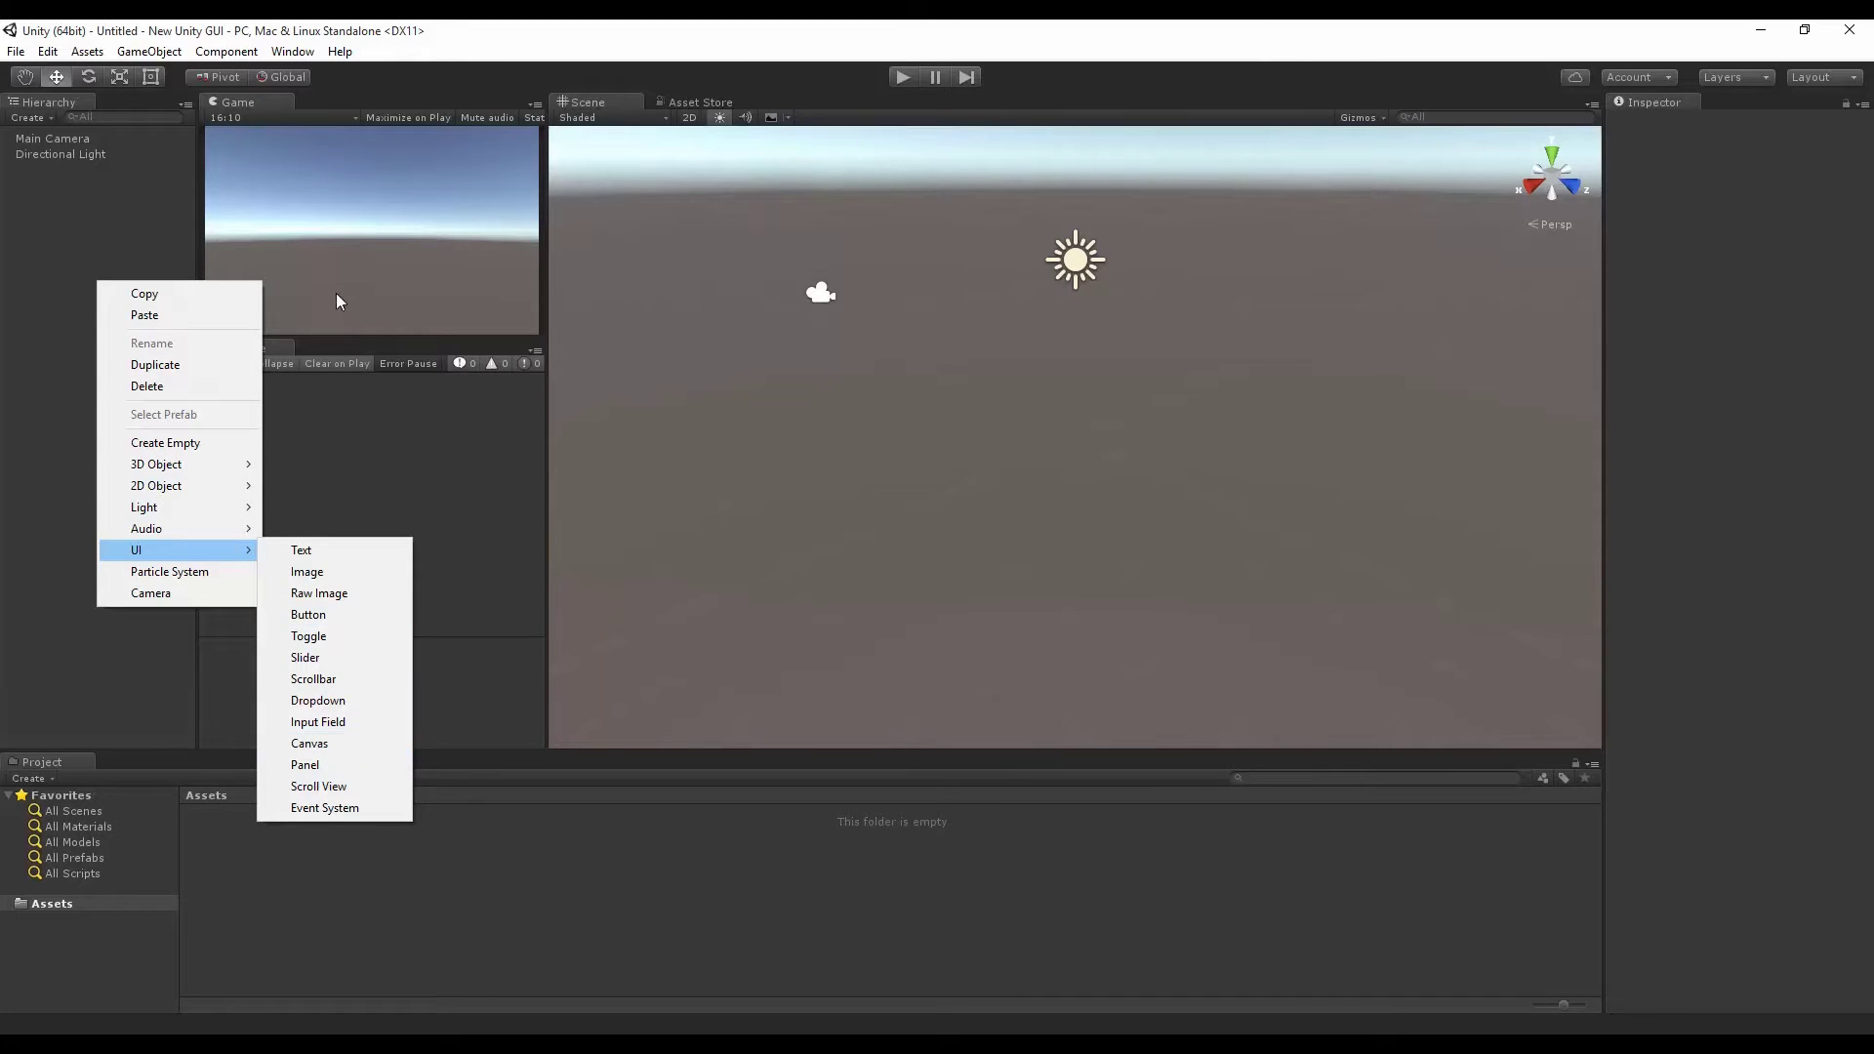
{"action": "left_click", "coordinate": [181, 56]}
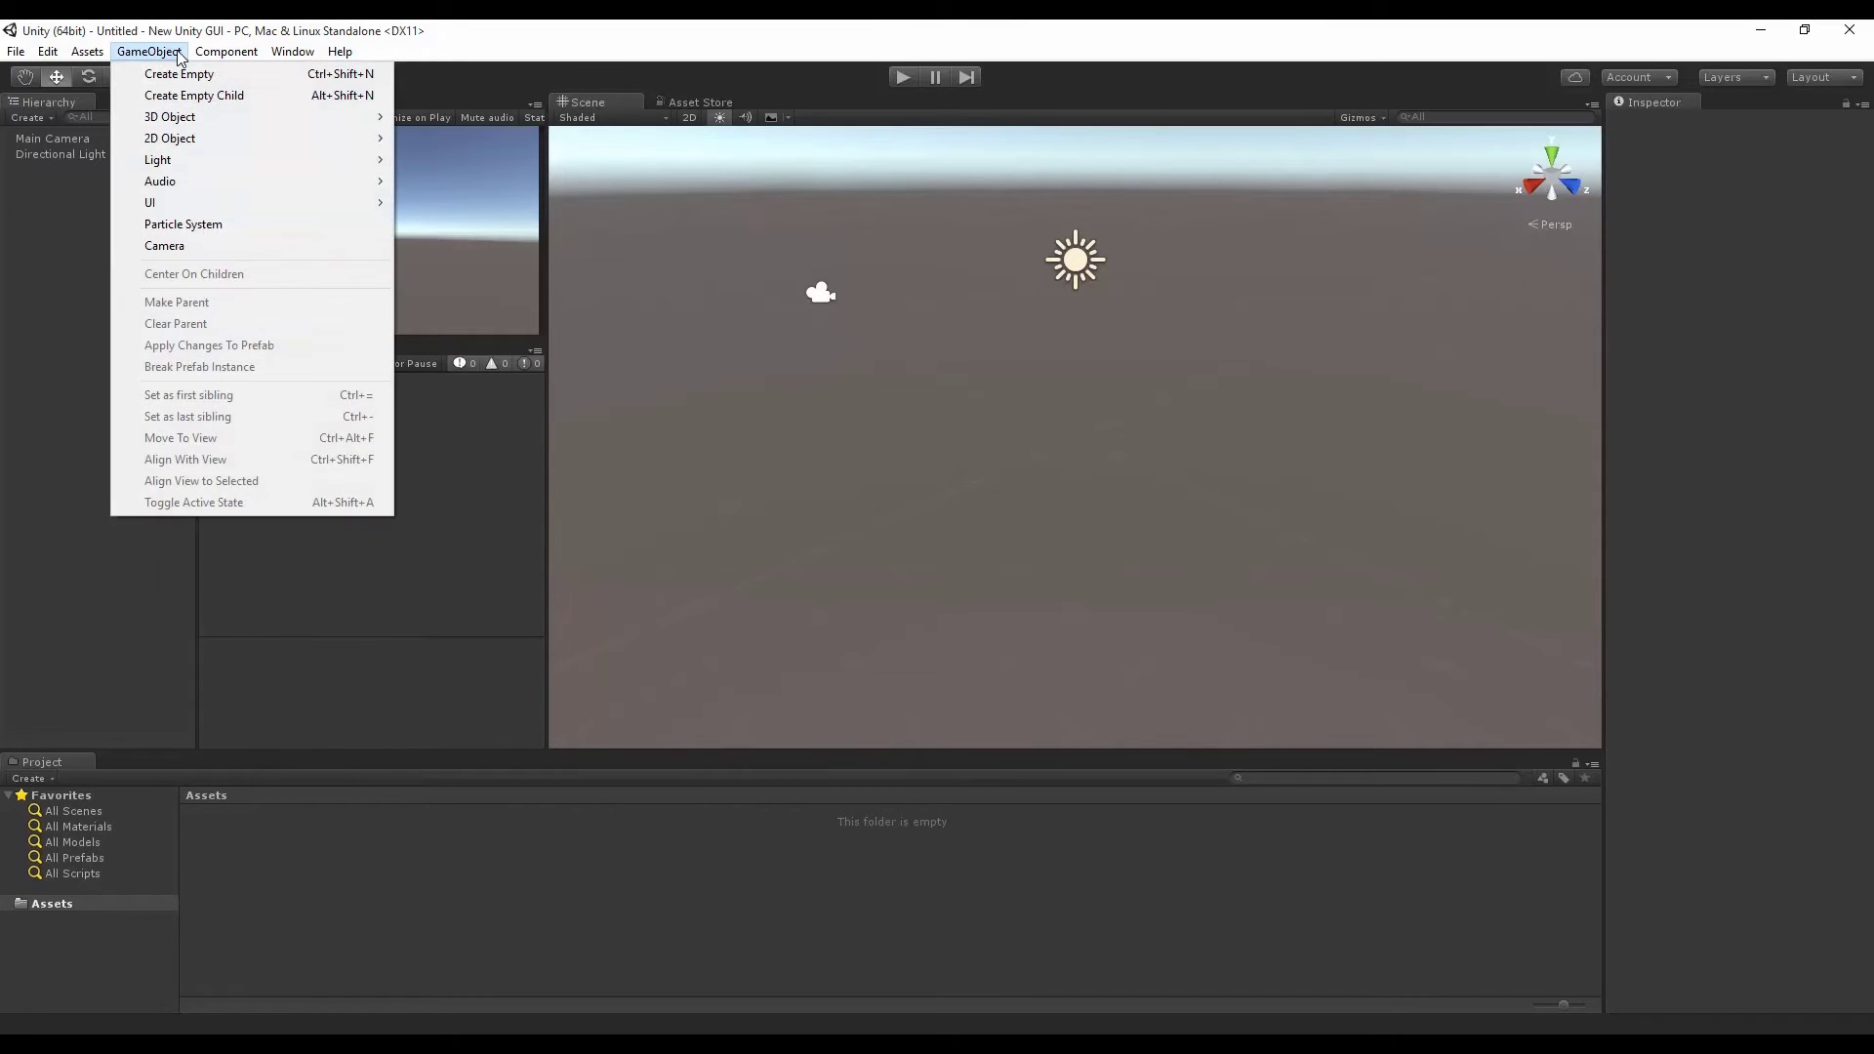
{"action": "mouse_move", "coordinate": [217, 203]}
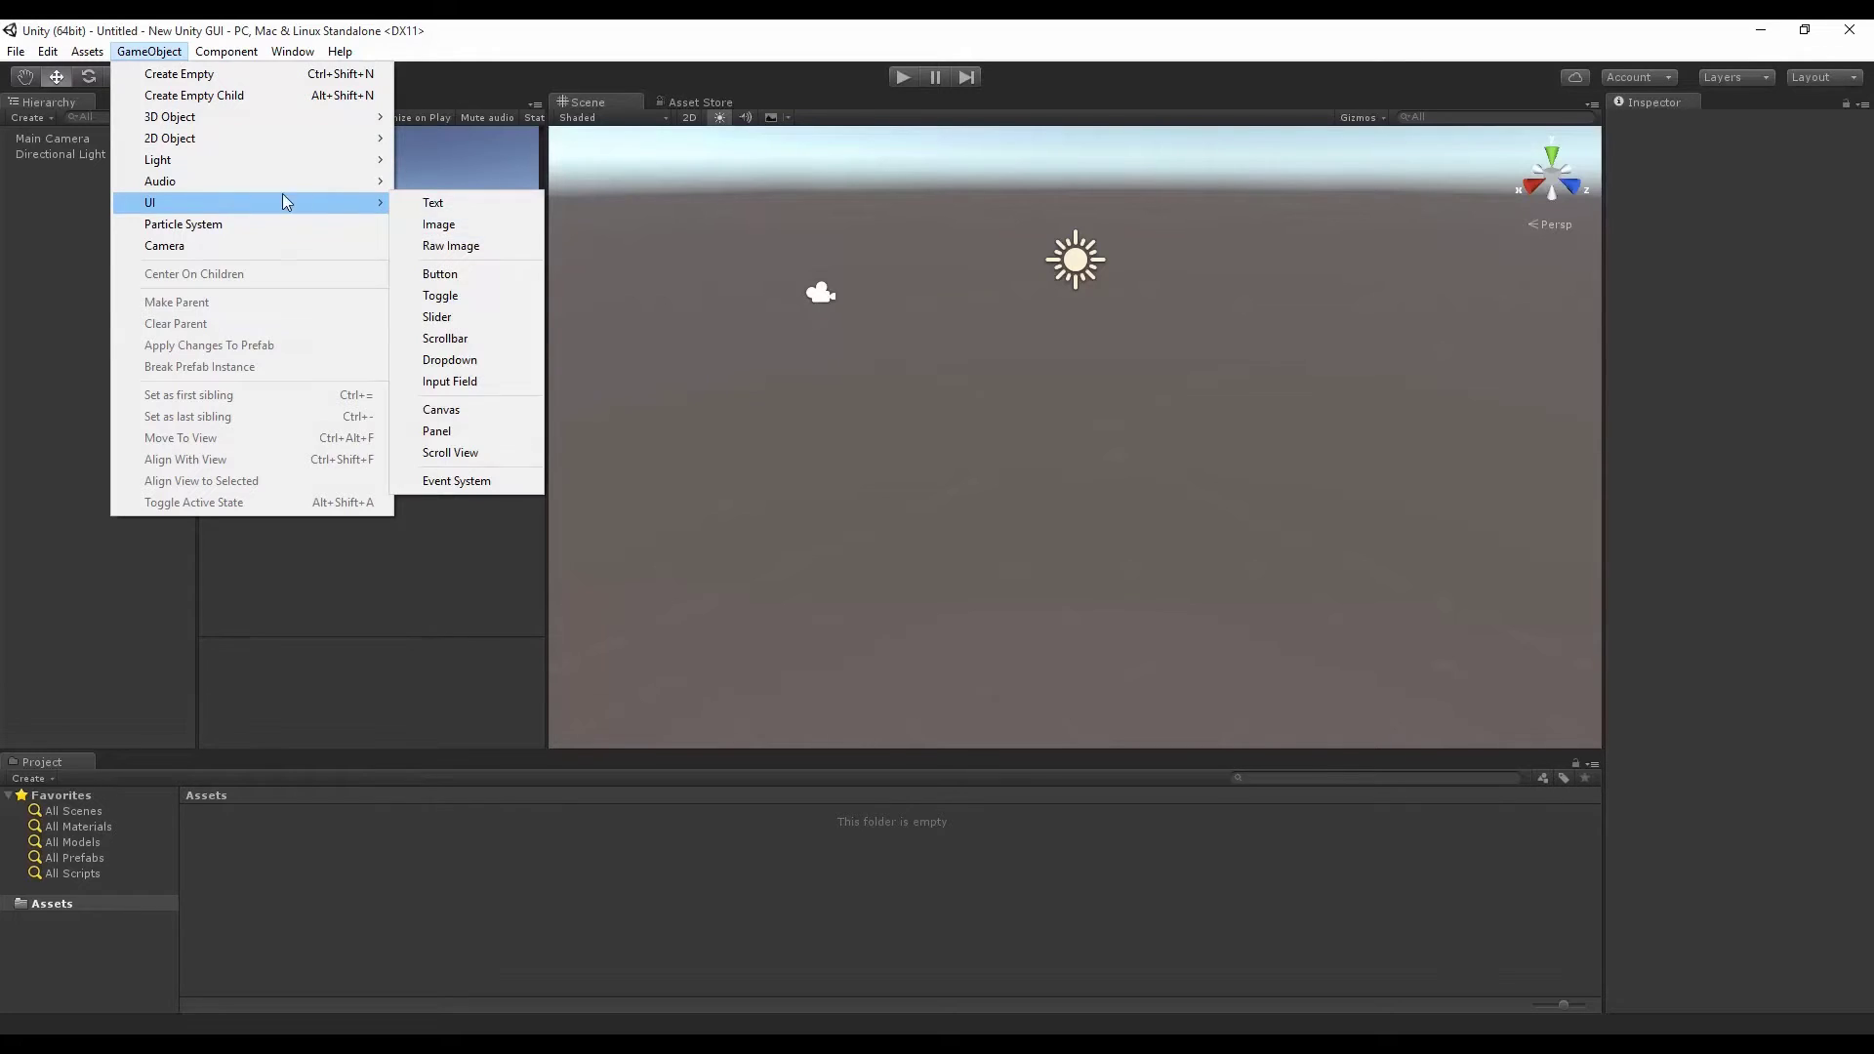
Add a UI Canvas and frame it in the Scene view
{"action": "left_click", "coordinate": [485, 412]}
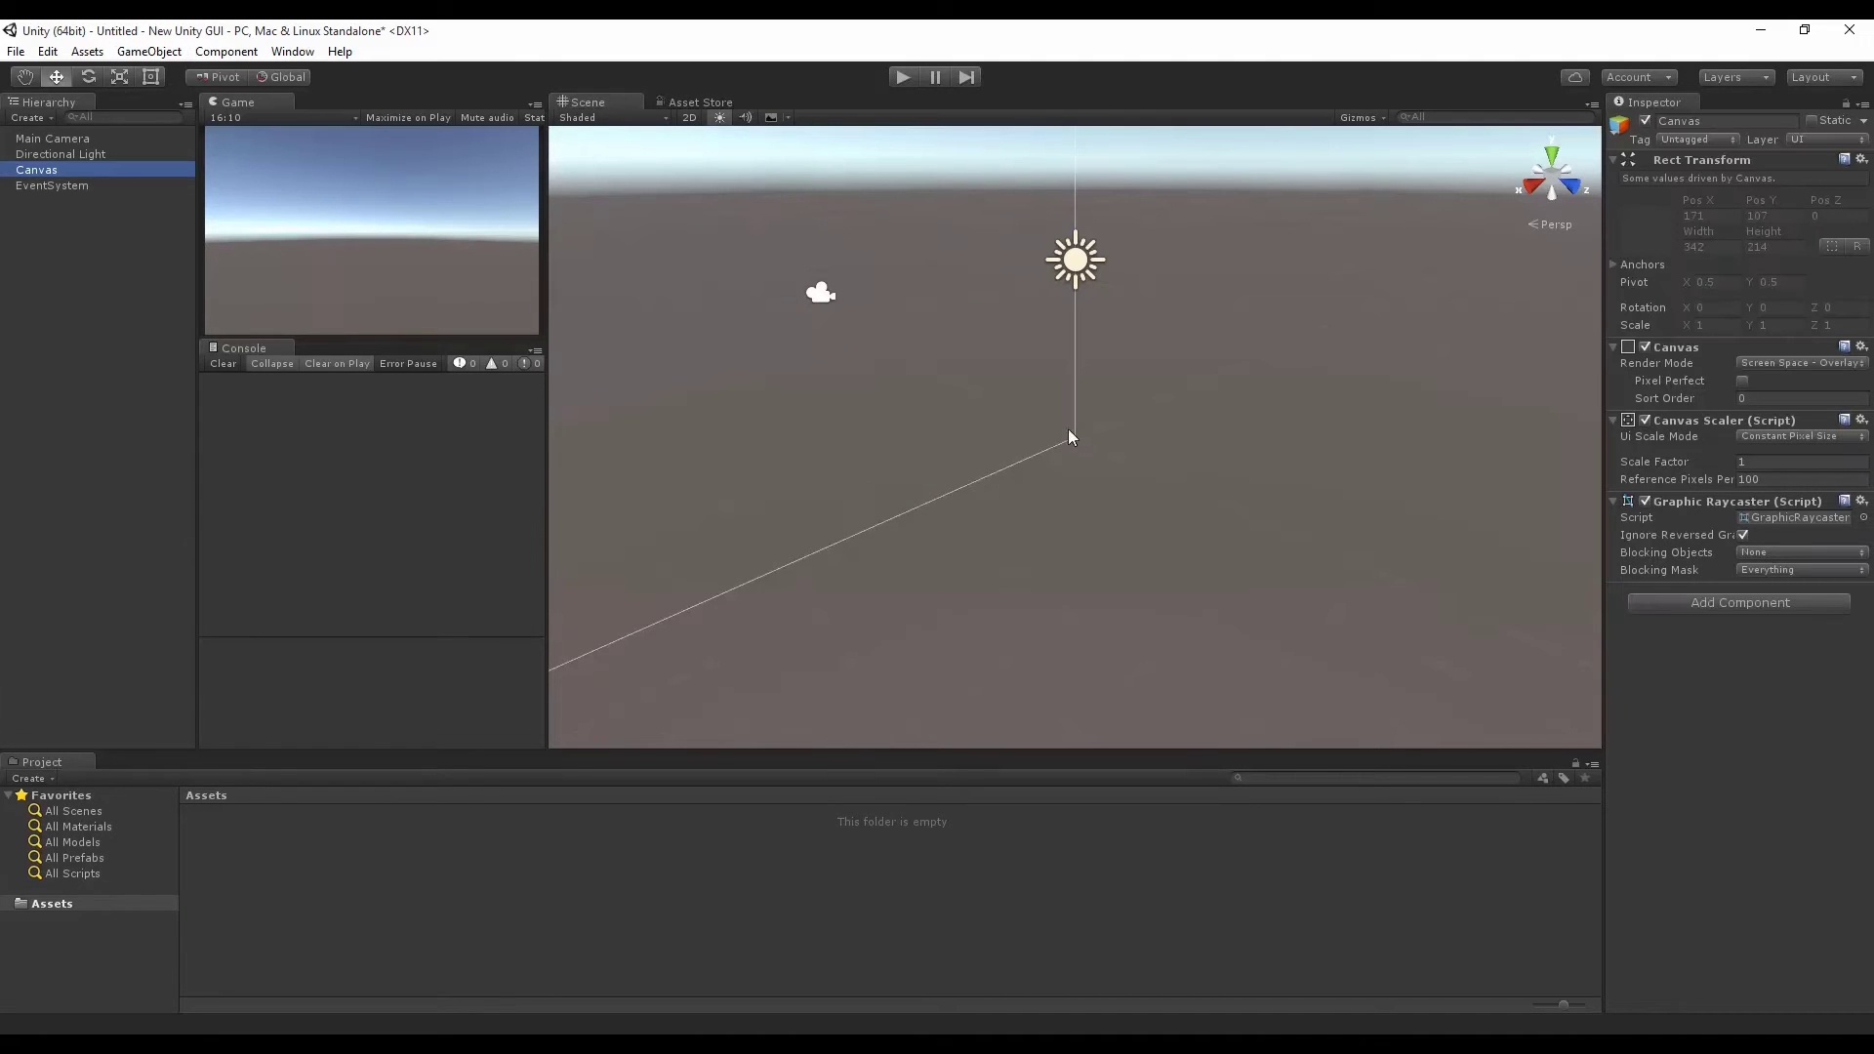
{"action": "left_click_drag", "start_coordinate": [1070, 434], "coordinate": [1694, 342], "text": "alt"}
{"action": "key", "text": "f"}
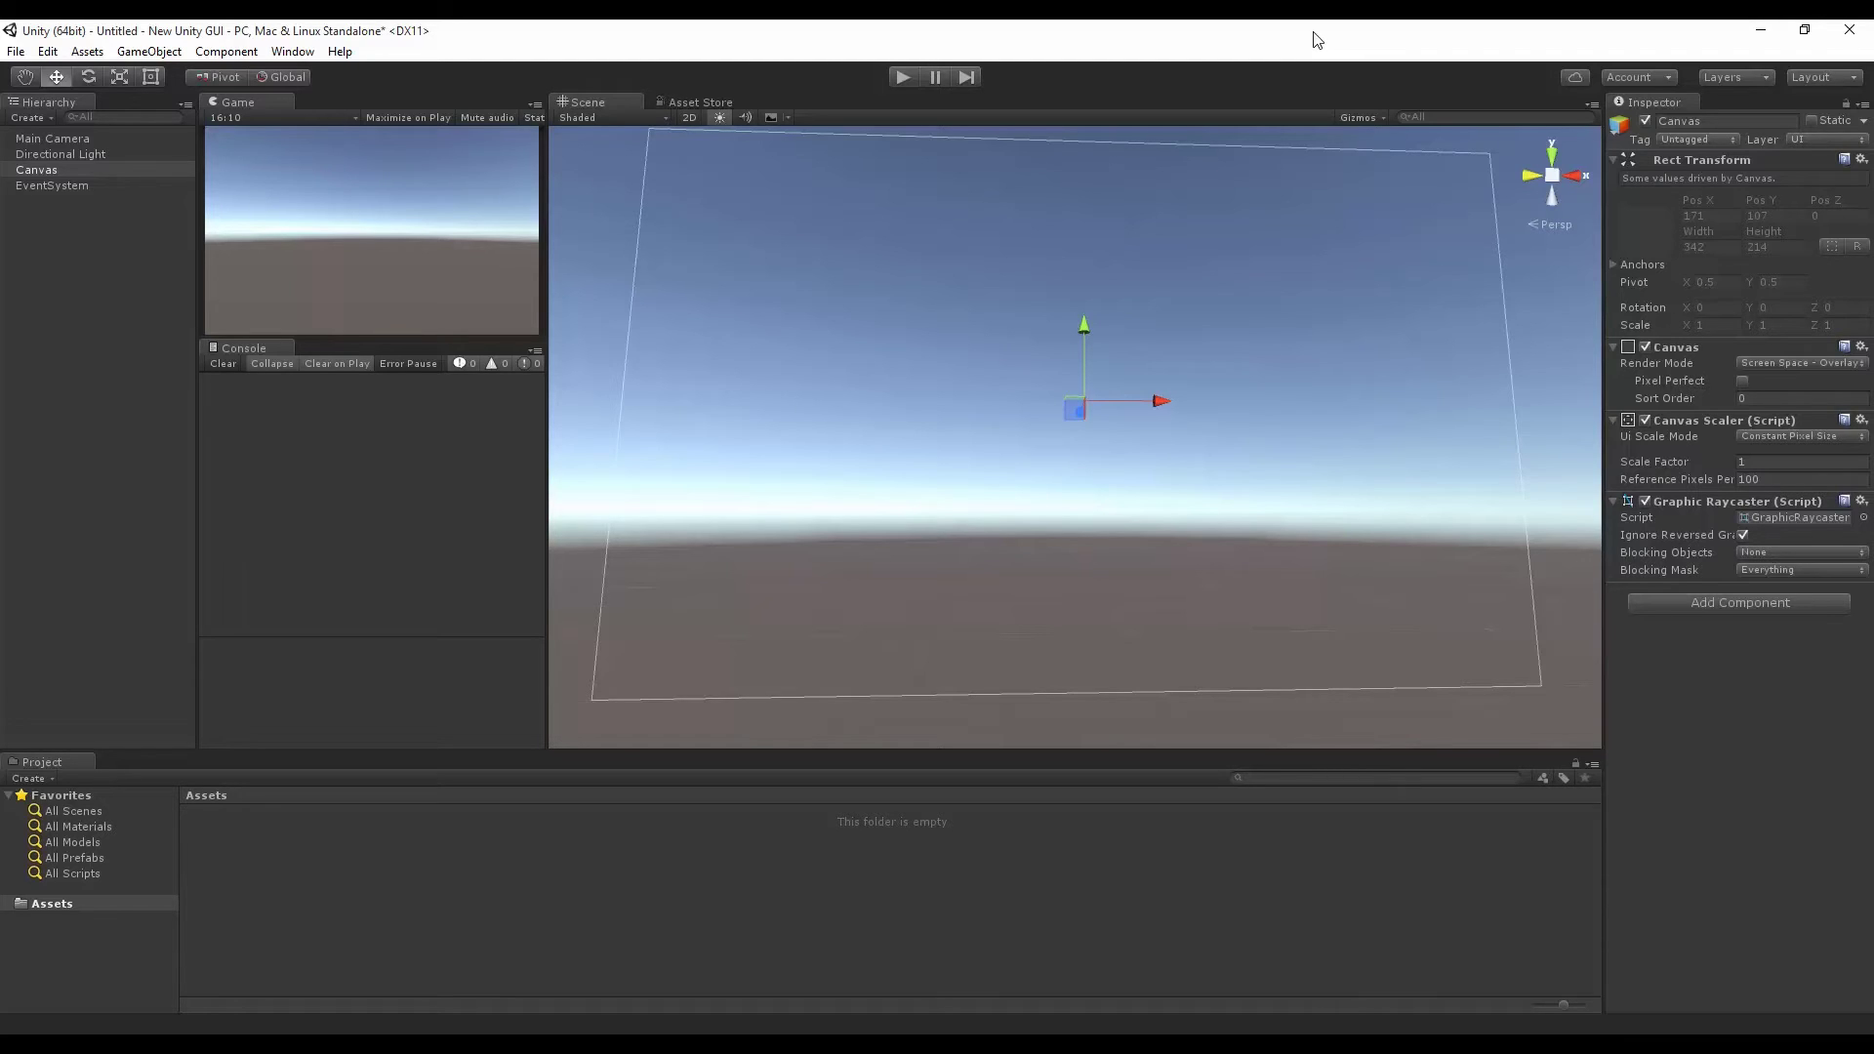
Inspect the new Canvas and EventSystem objects in the Hierarchy
{"action": "left_click", "coordinate": [79, 172]}
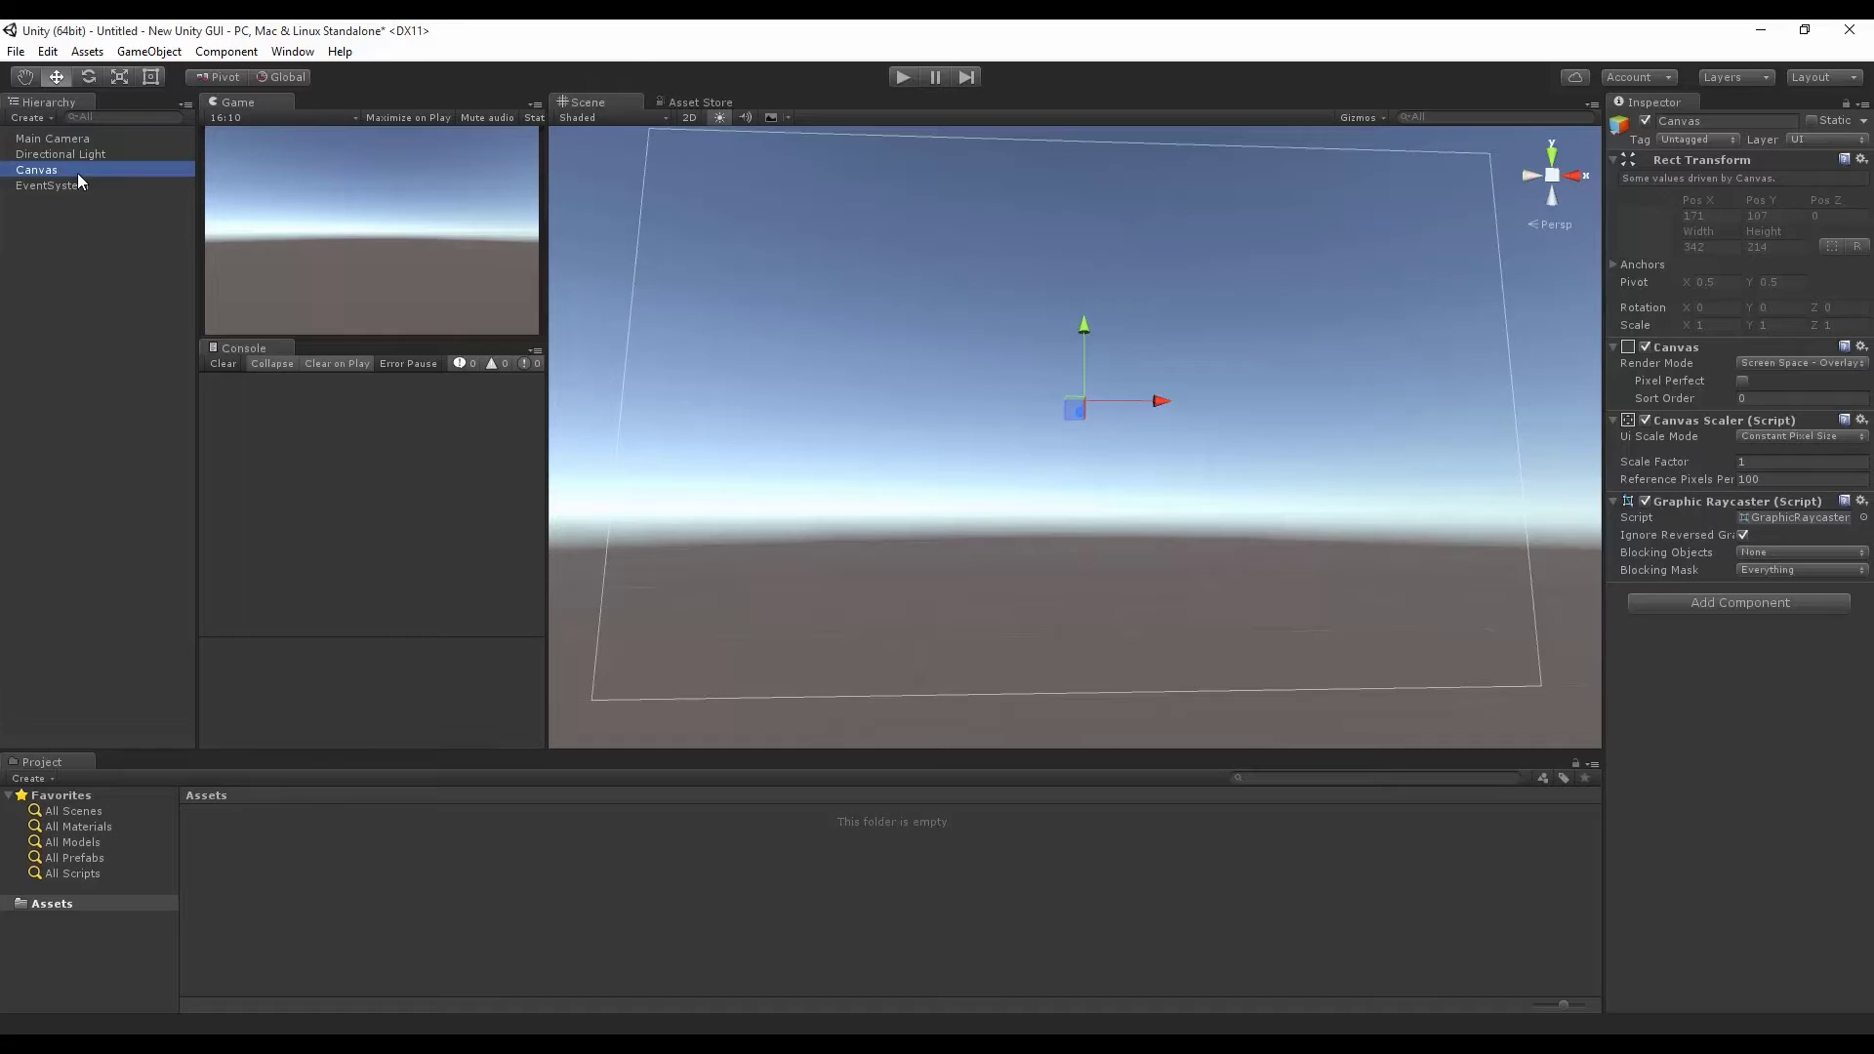
{"action": "key", "text": "Down"}
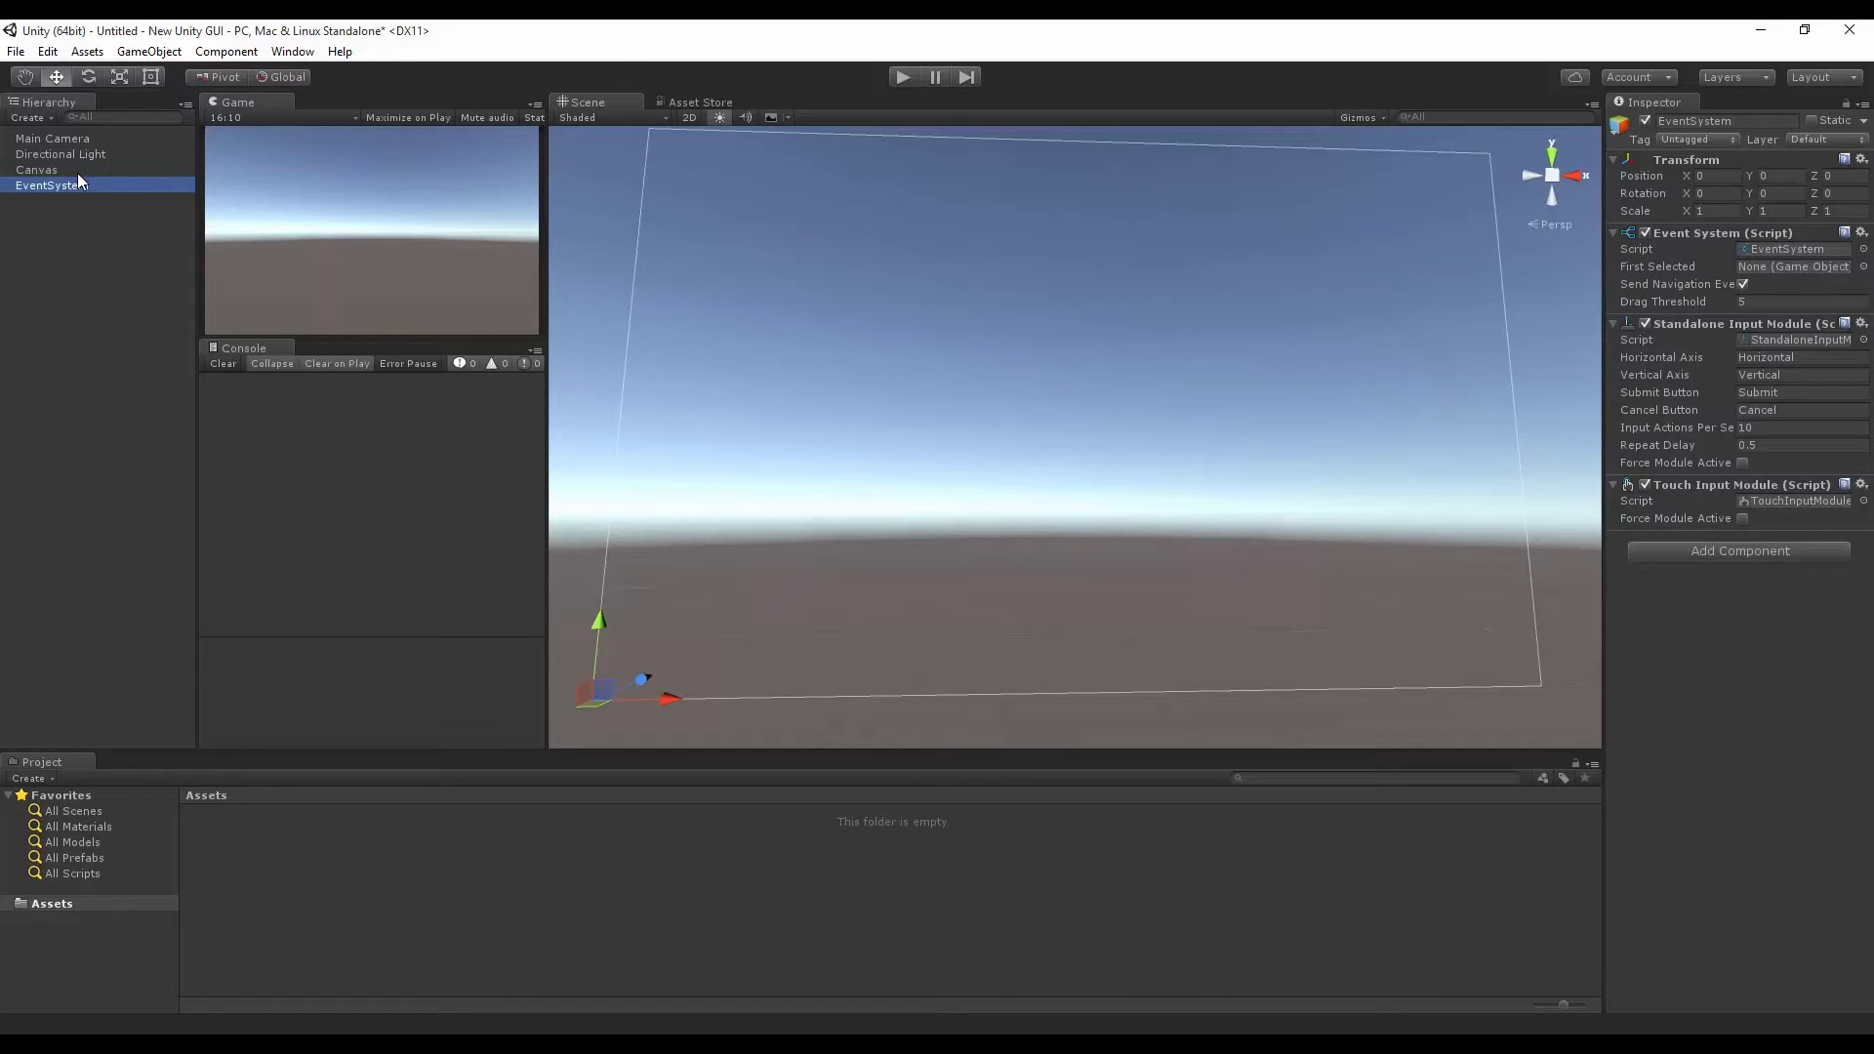
{"action": "left_click", "coordinate": [78, 173]}
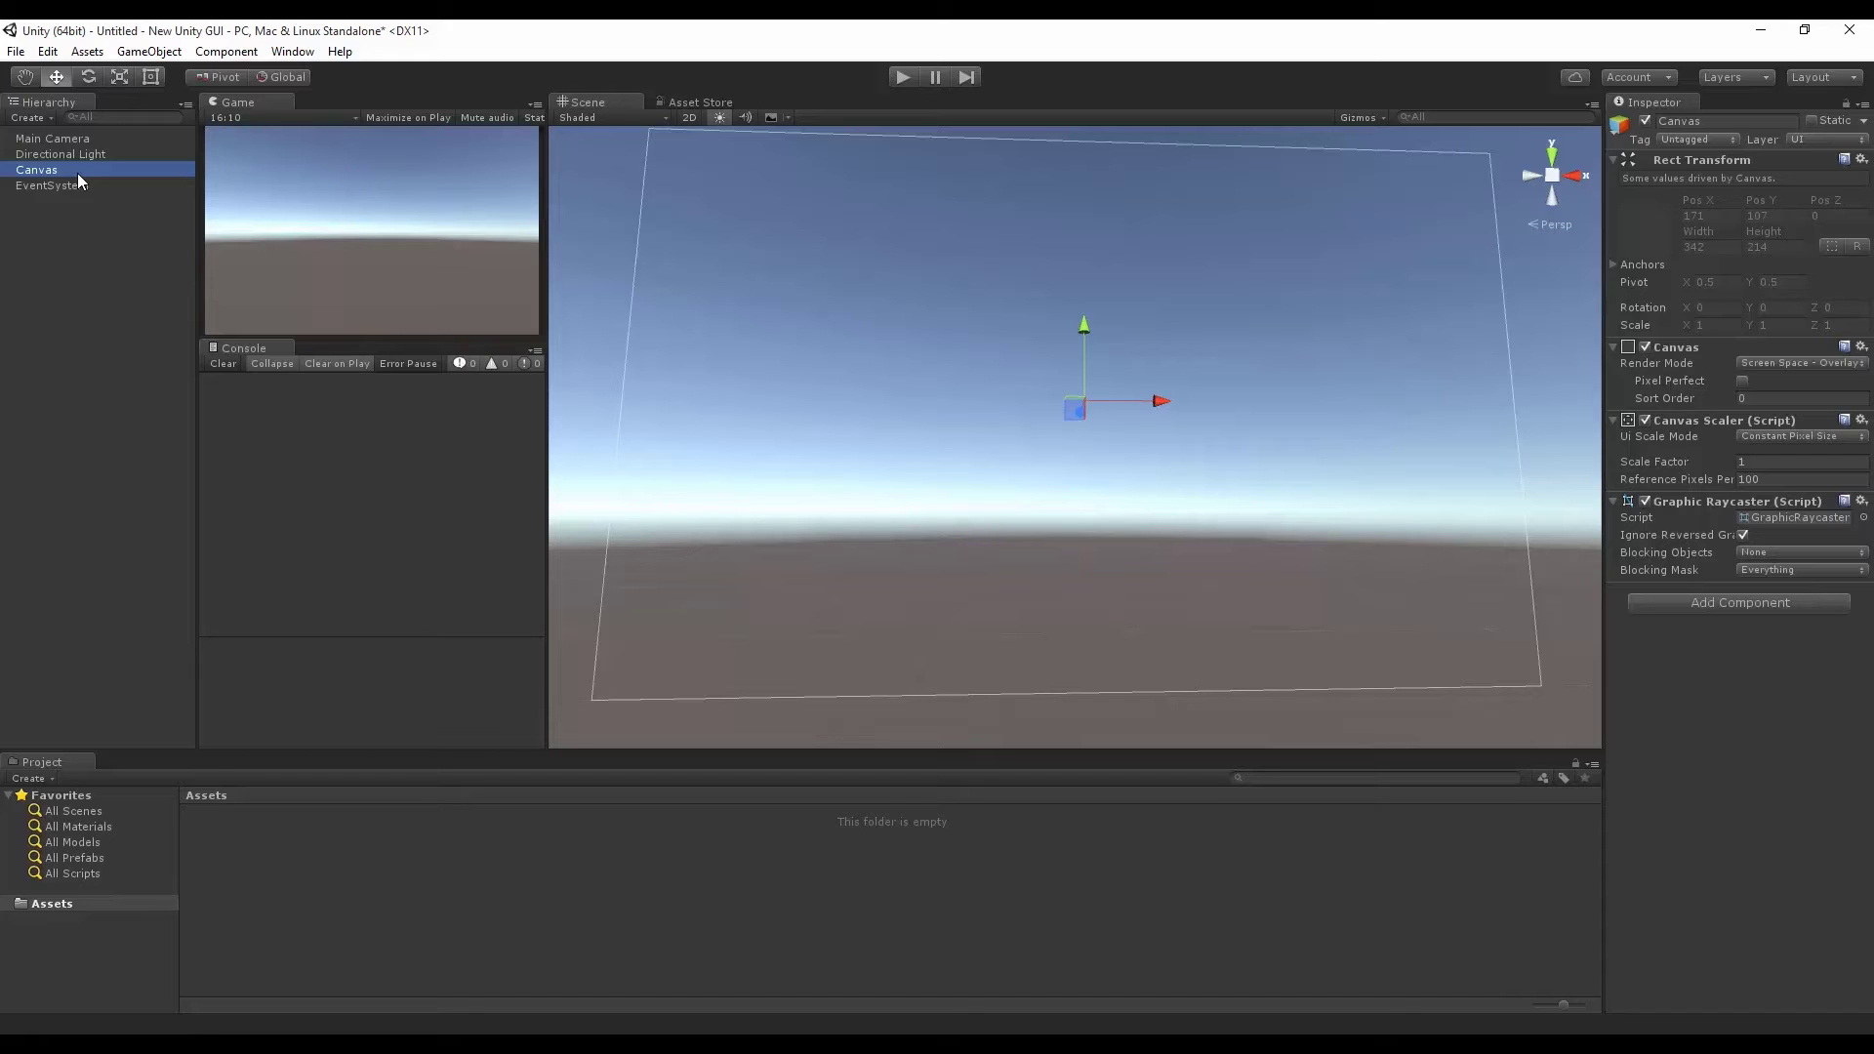
Save the Canvas as a prefab in Assets, then delete that prefab
{"action": "left_click_drag", "start_coordinate": [79, 174], "coordinate": [341, 805]}
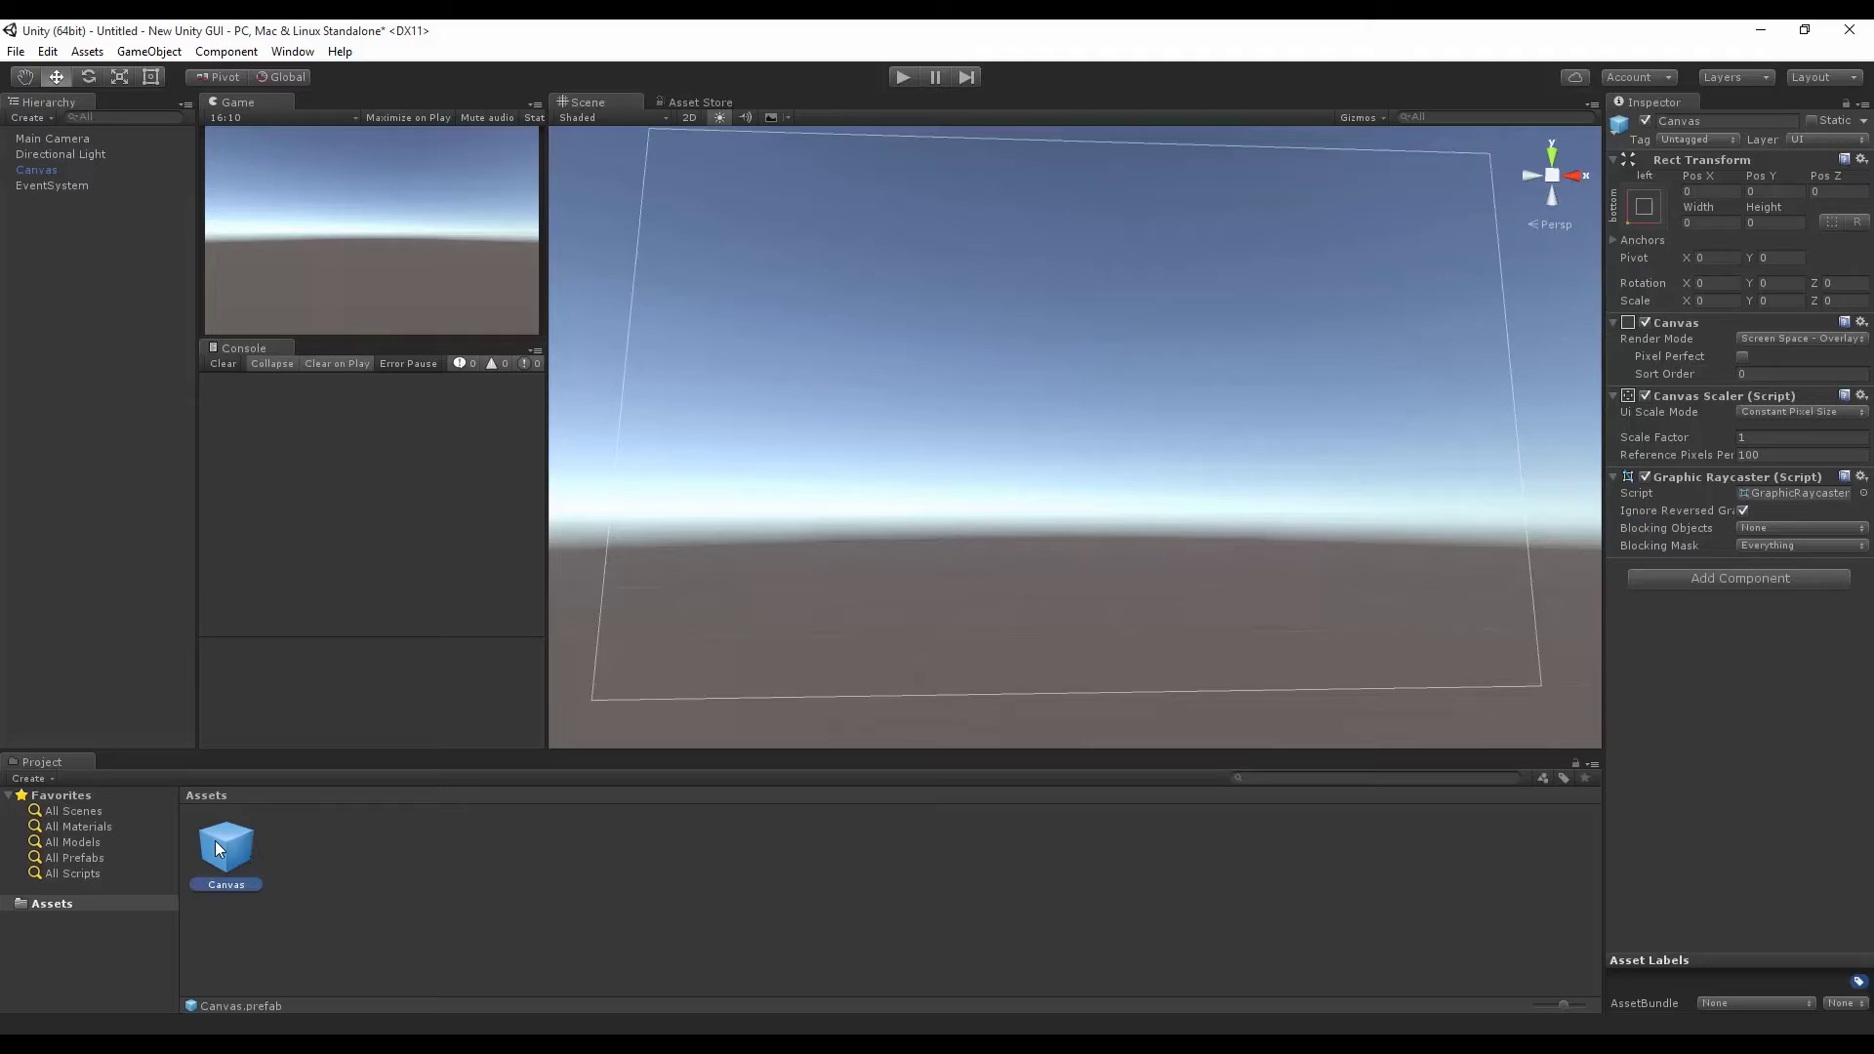
{"action": "key", "text": "Delete"}
{"action": "left_click", "coordinate": [995, 576]}
Delete the Canvas from the scene and create a fresh UI Canvas
{"action": "left_click", "coordinate": [71, 172]}
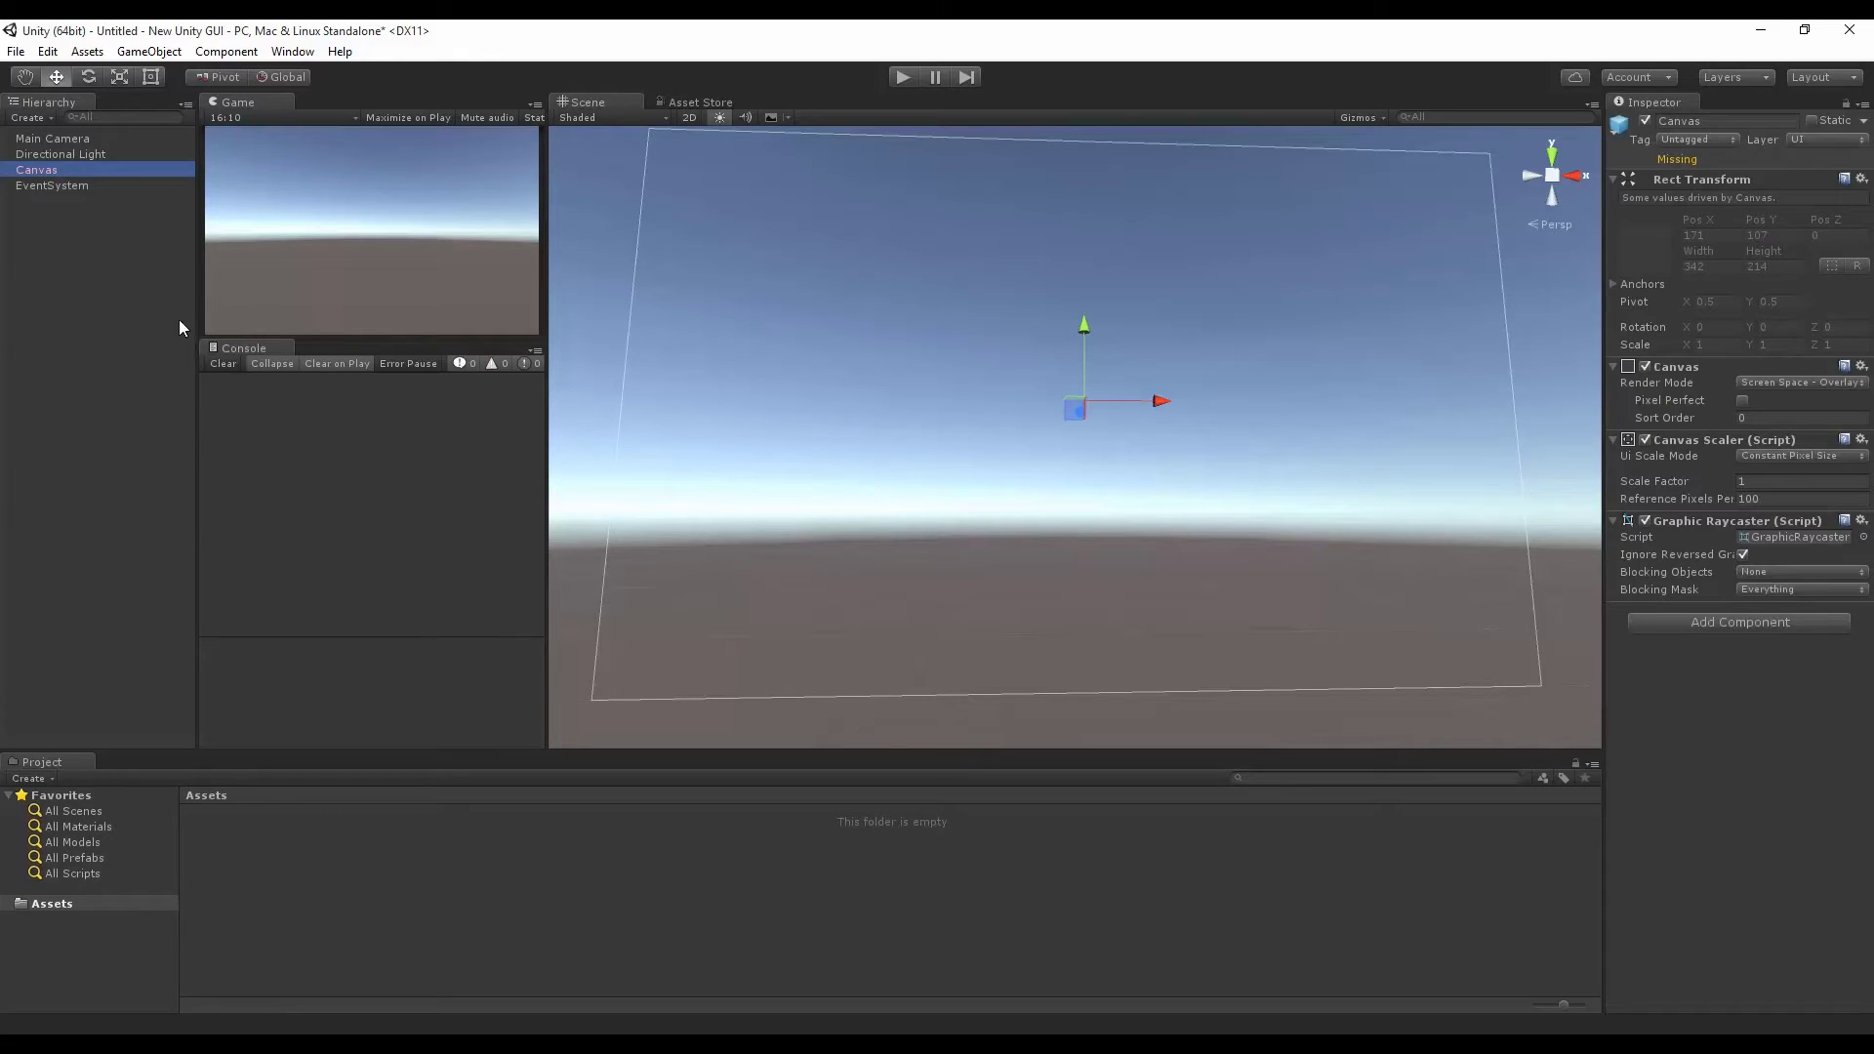
{"action": "key", "text": "Delete"}
{"action": "right_click", "coordinate": [59, 220]}
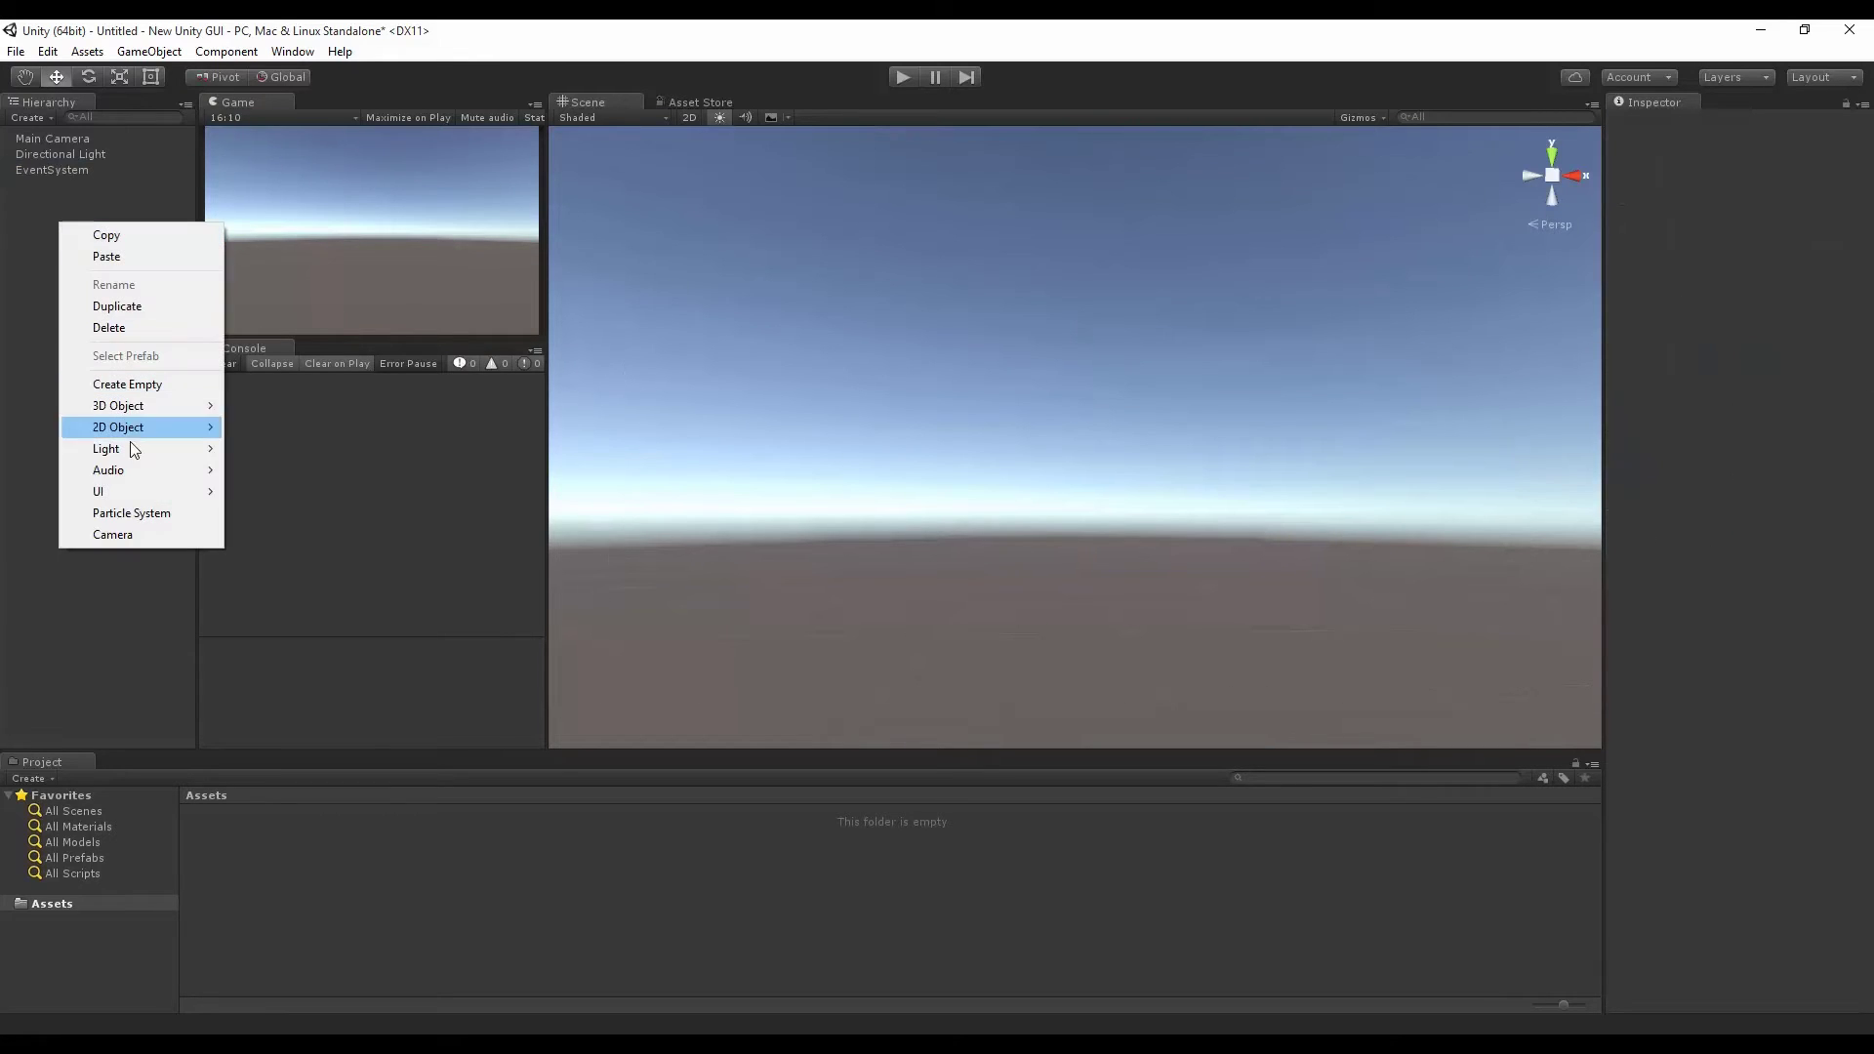
{"action": "mouse_move", "coordinate": [139, 494]}
{"action": "left_click", "coordinate": [278, 684]}
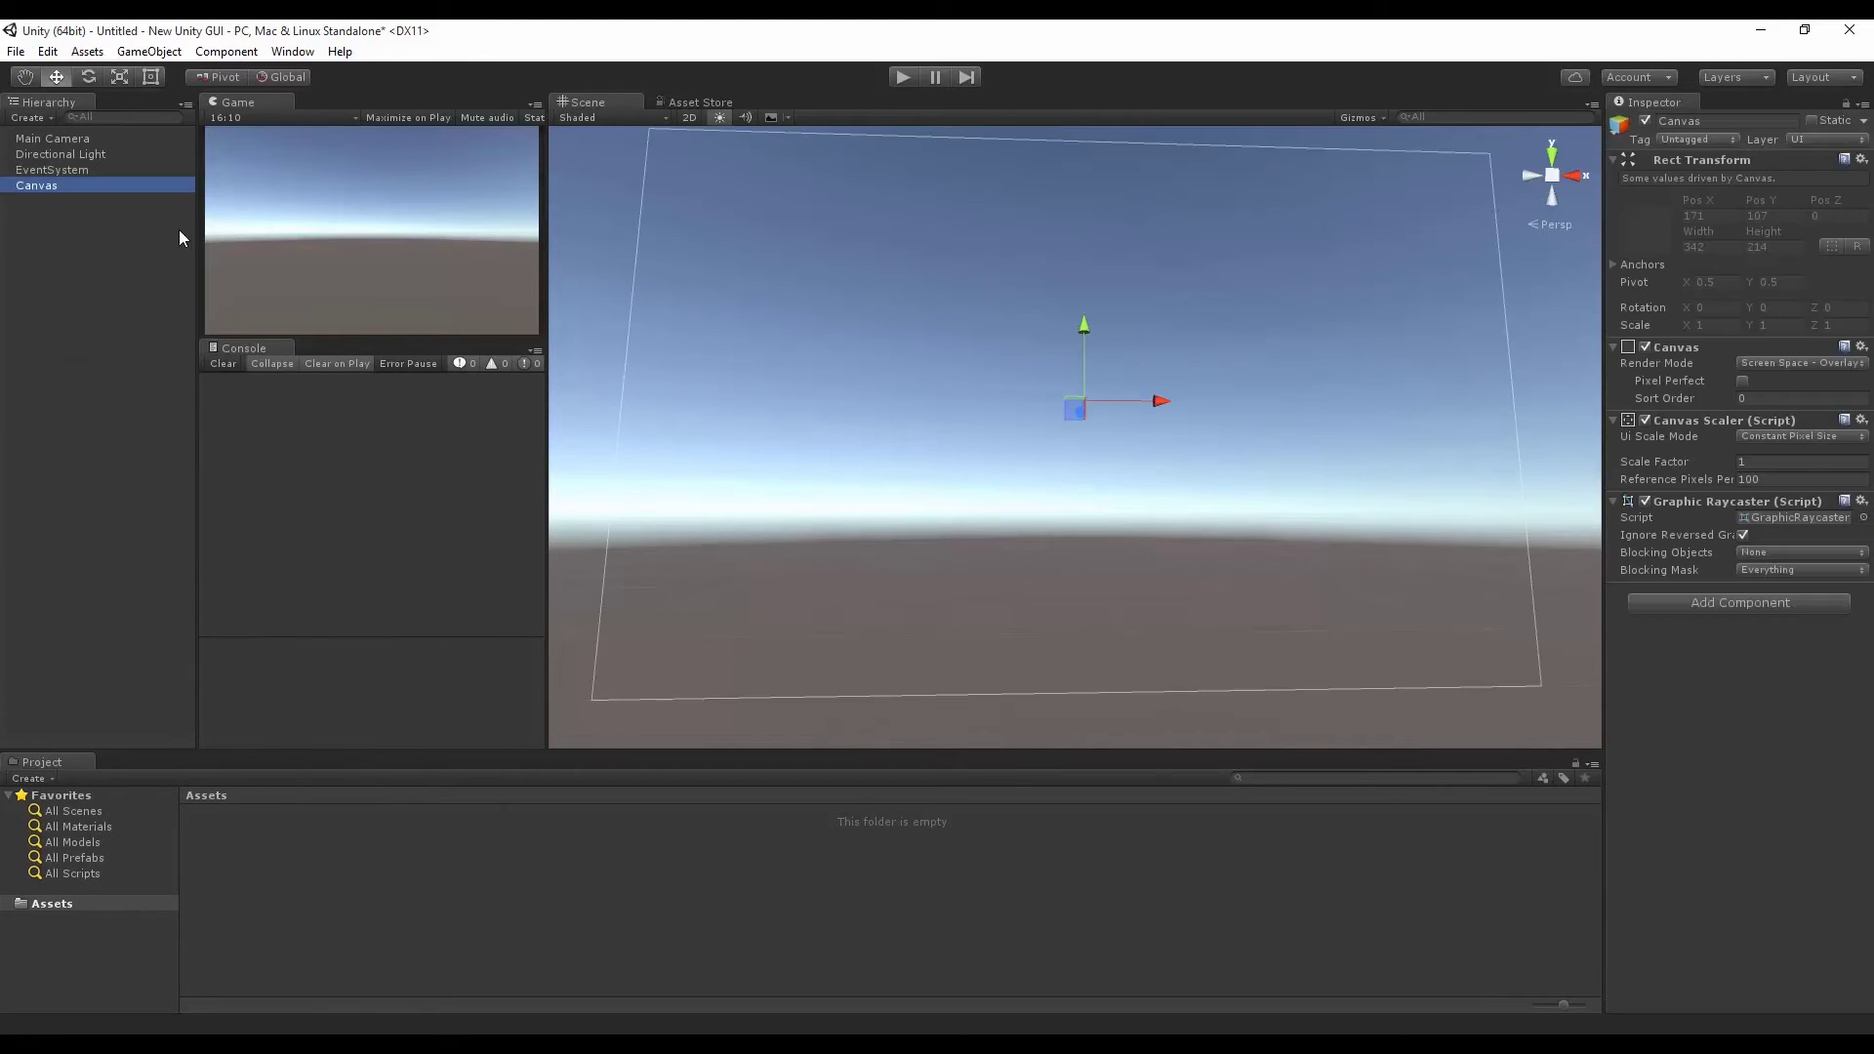
Show the Canvas context menu's UI submenu
{"action": "right_click", "coordinate": [41, 187]}
{"action": "mouse_move", "coordinate": [127, 463]}
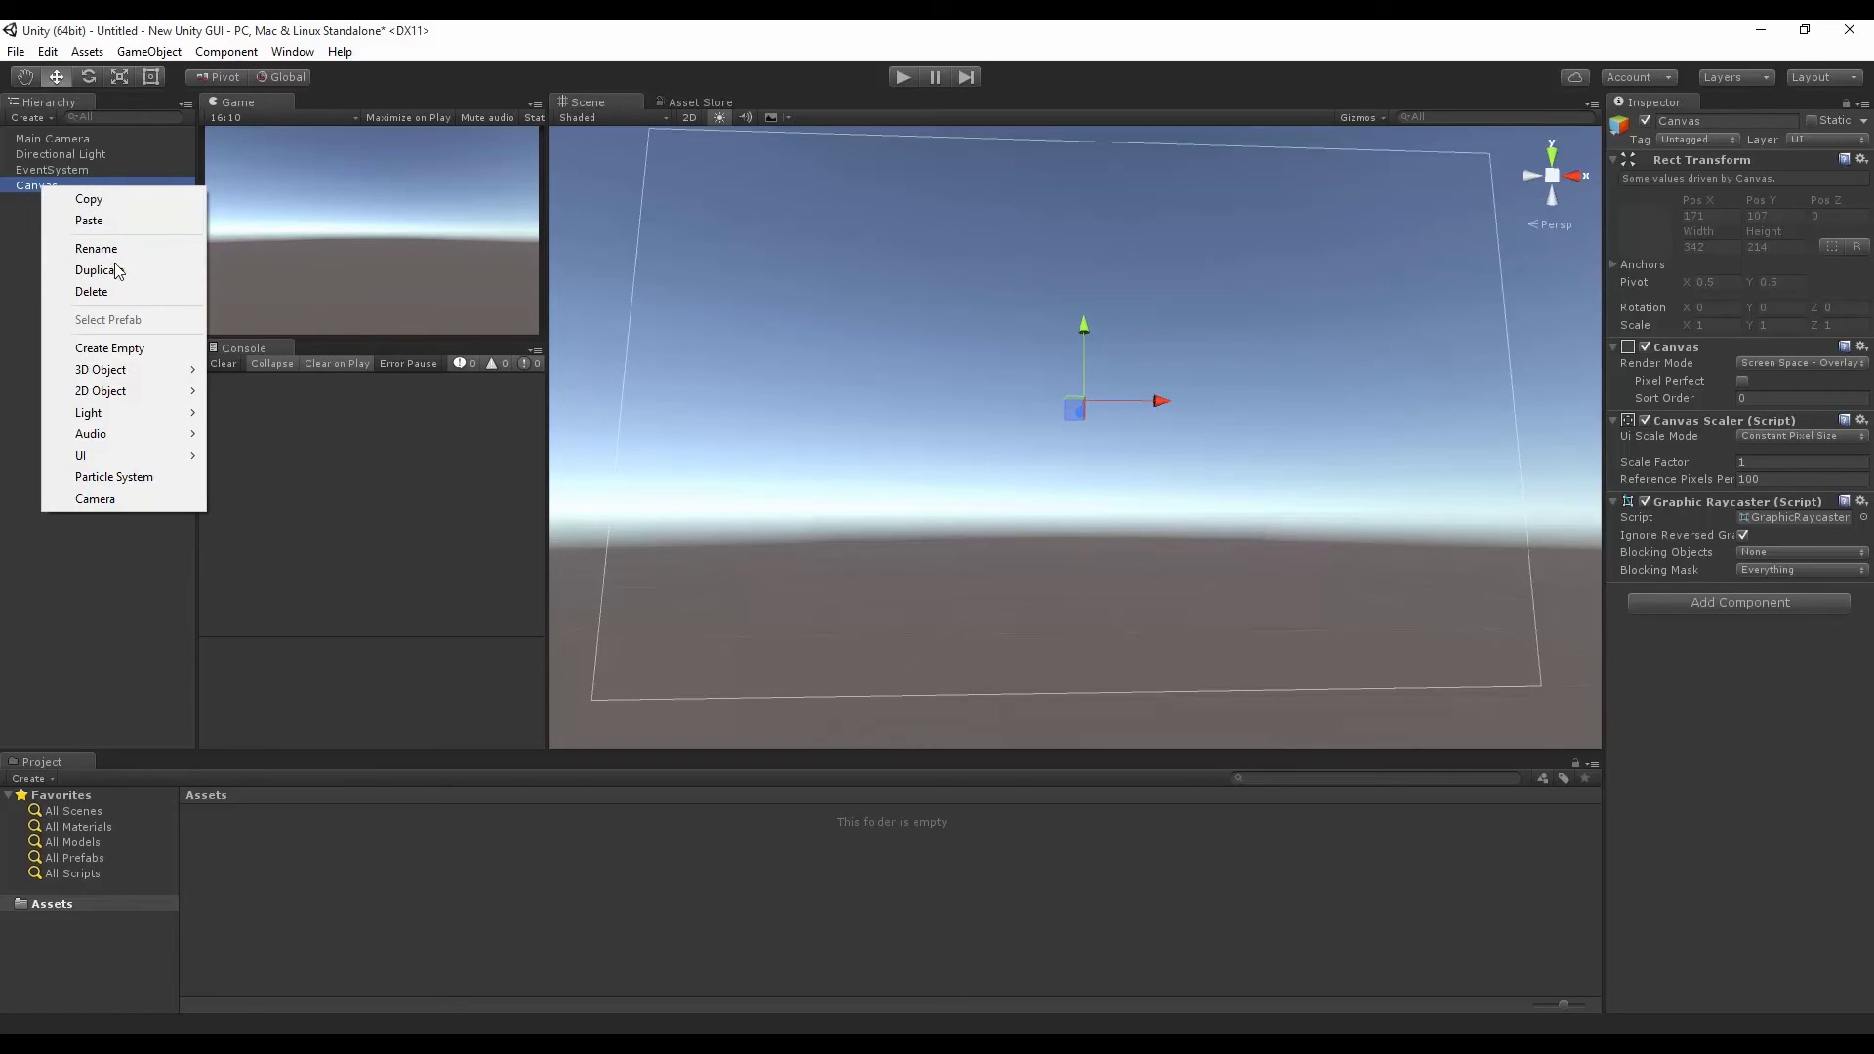
Add a UI Button under the Canvas and expand it to reveal its Text child
{"action": "mouse_move", "coordinate": [118, 455]}
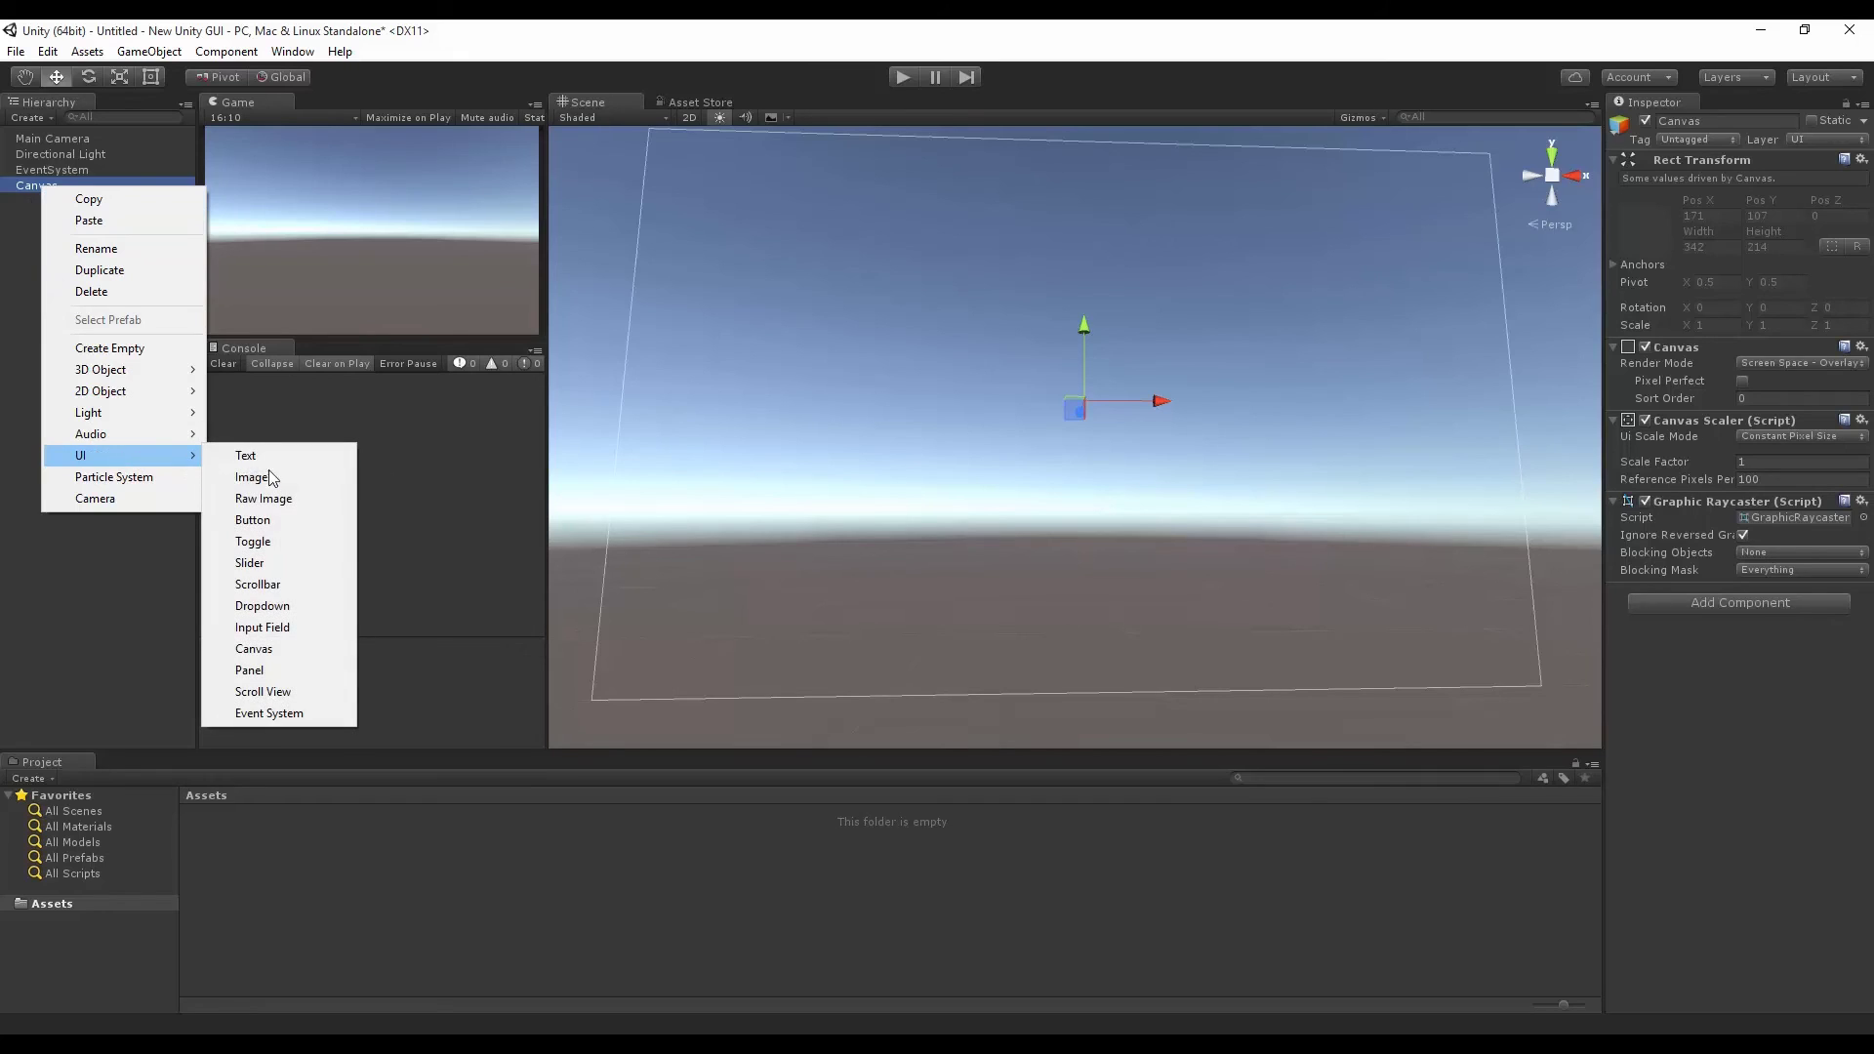
{"action": "left_click", "coordinate": [271, 523]}
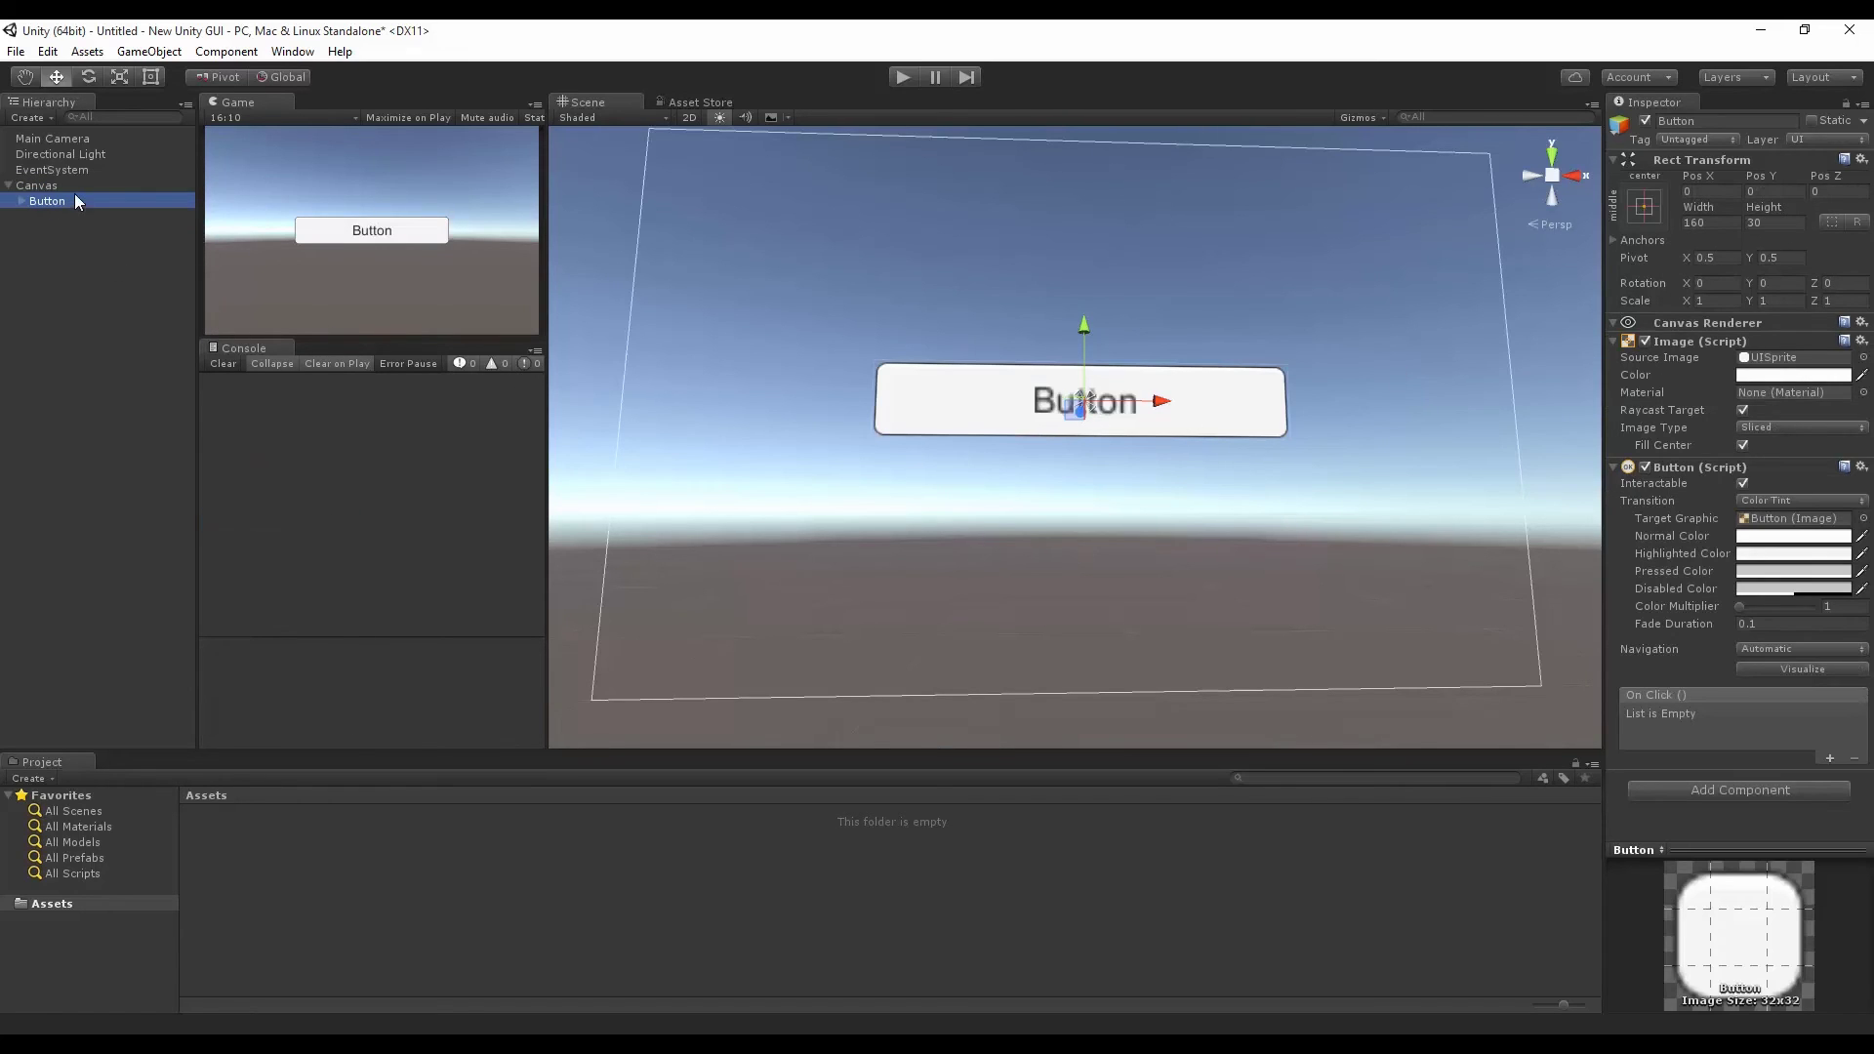
{"action": "key", "text": "Right"}
{"action": "key", "text": "Down"}
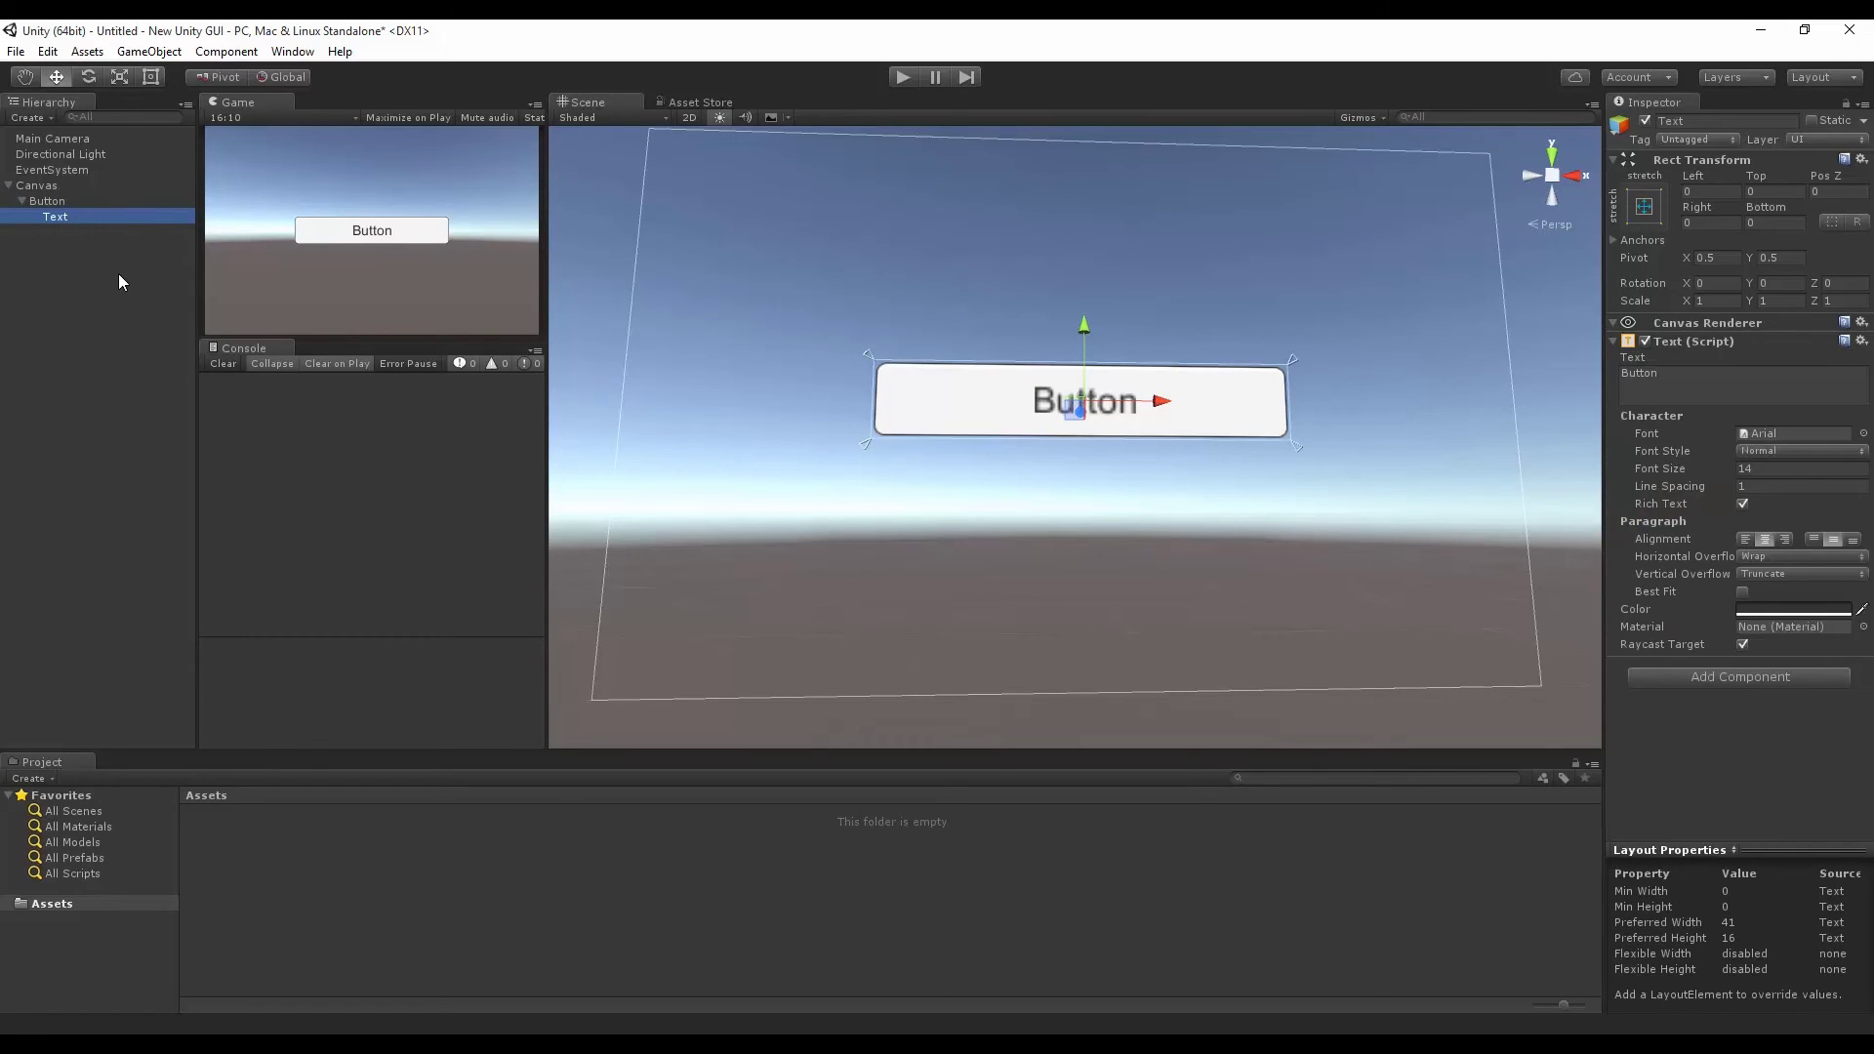
{"action": "key", "text": "Up"}
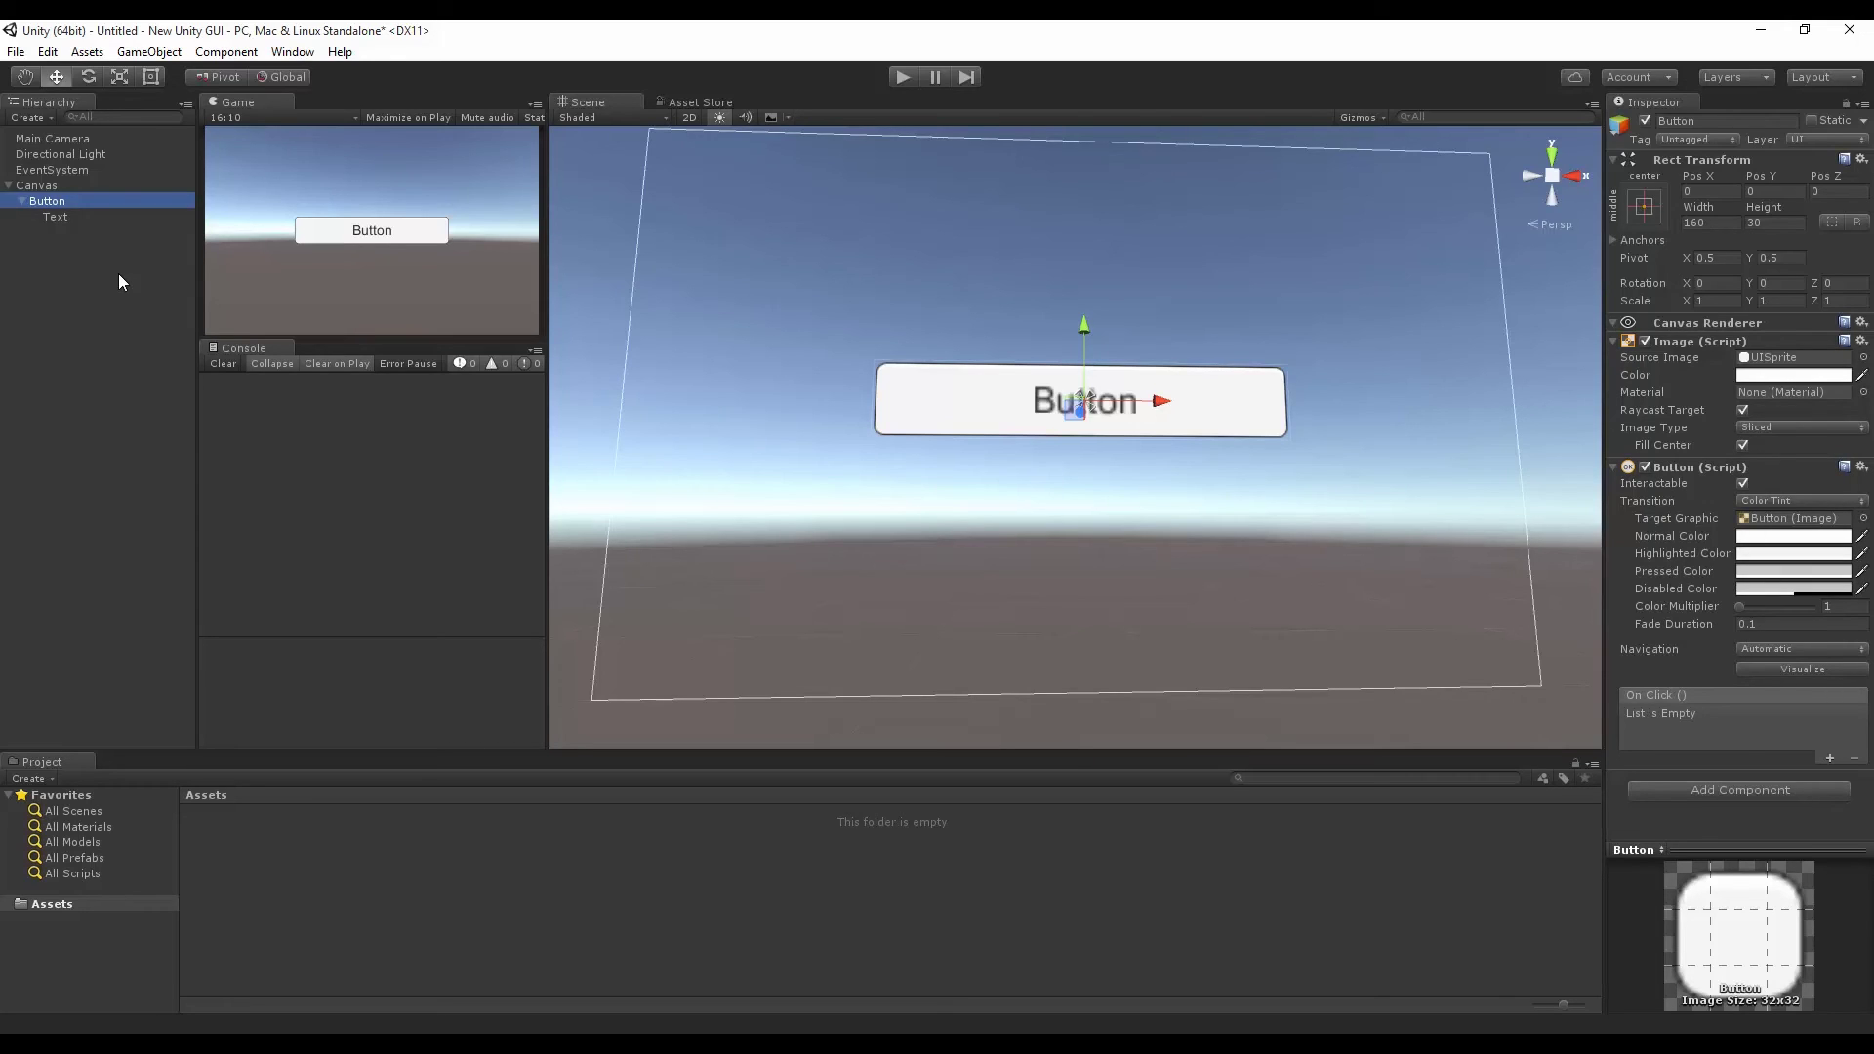
{"action": "key", "text": "Down"}
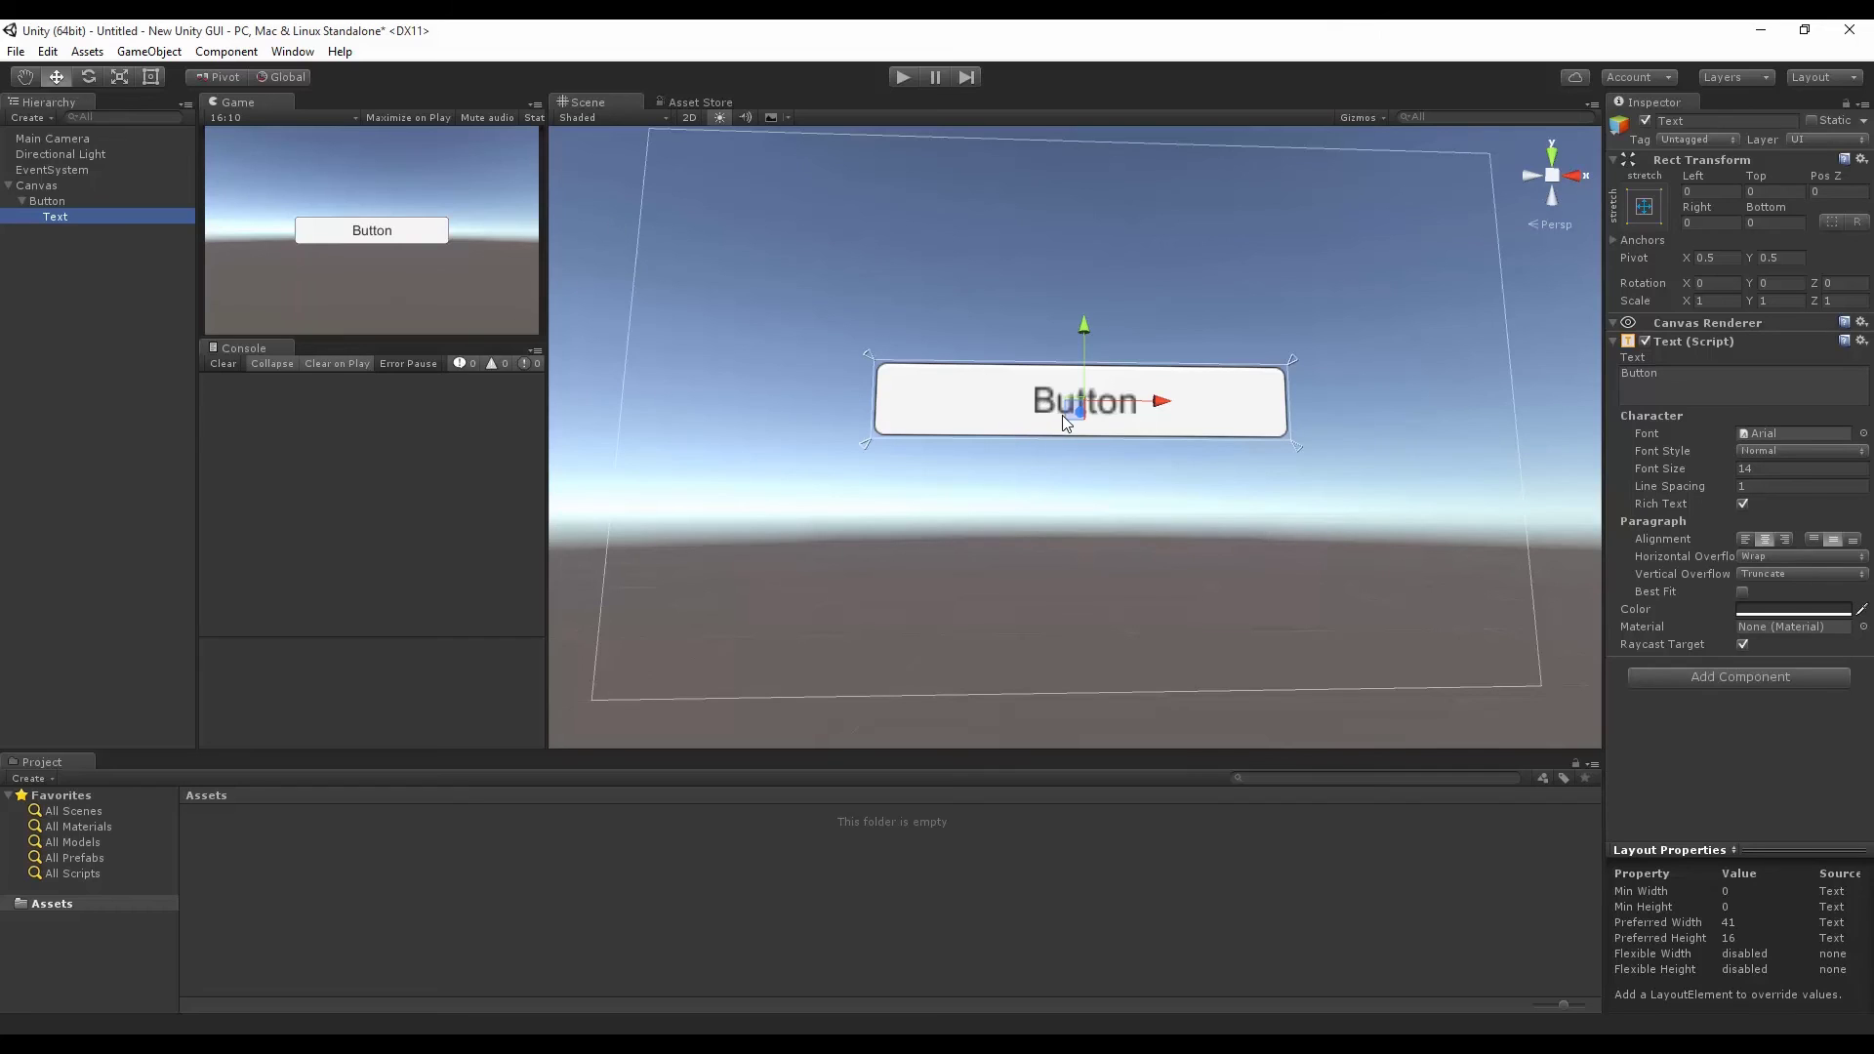
Change the button's Text label from 'Button' to 'Click Me!'
{"action": "left_click_drag", "start_coordinate": [1069, 412], "coordinate": [968, 429]}
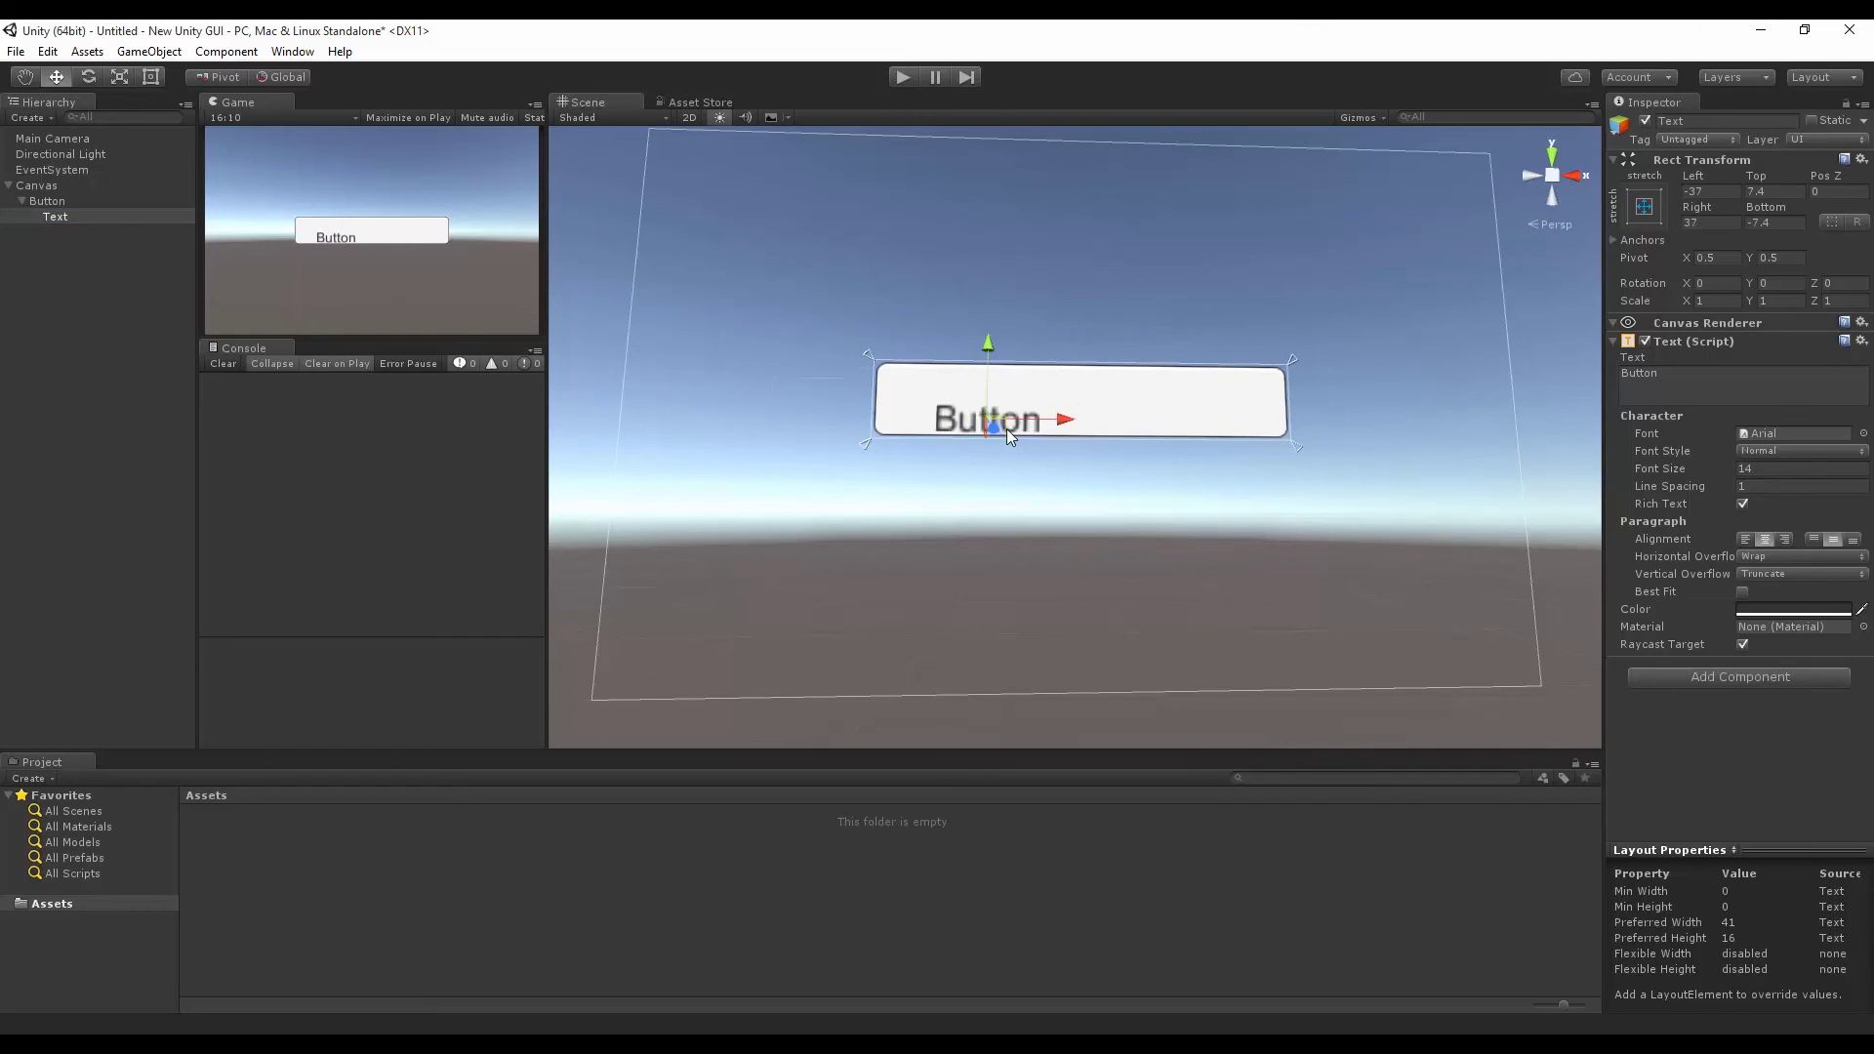
{"action": "key", "text": "ctrl+z"}
{"action": "left_click", "coordinate": [1620, 373]}
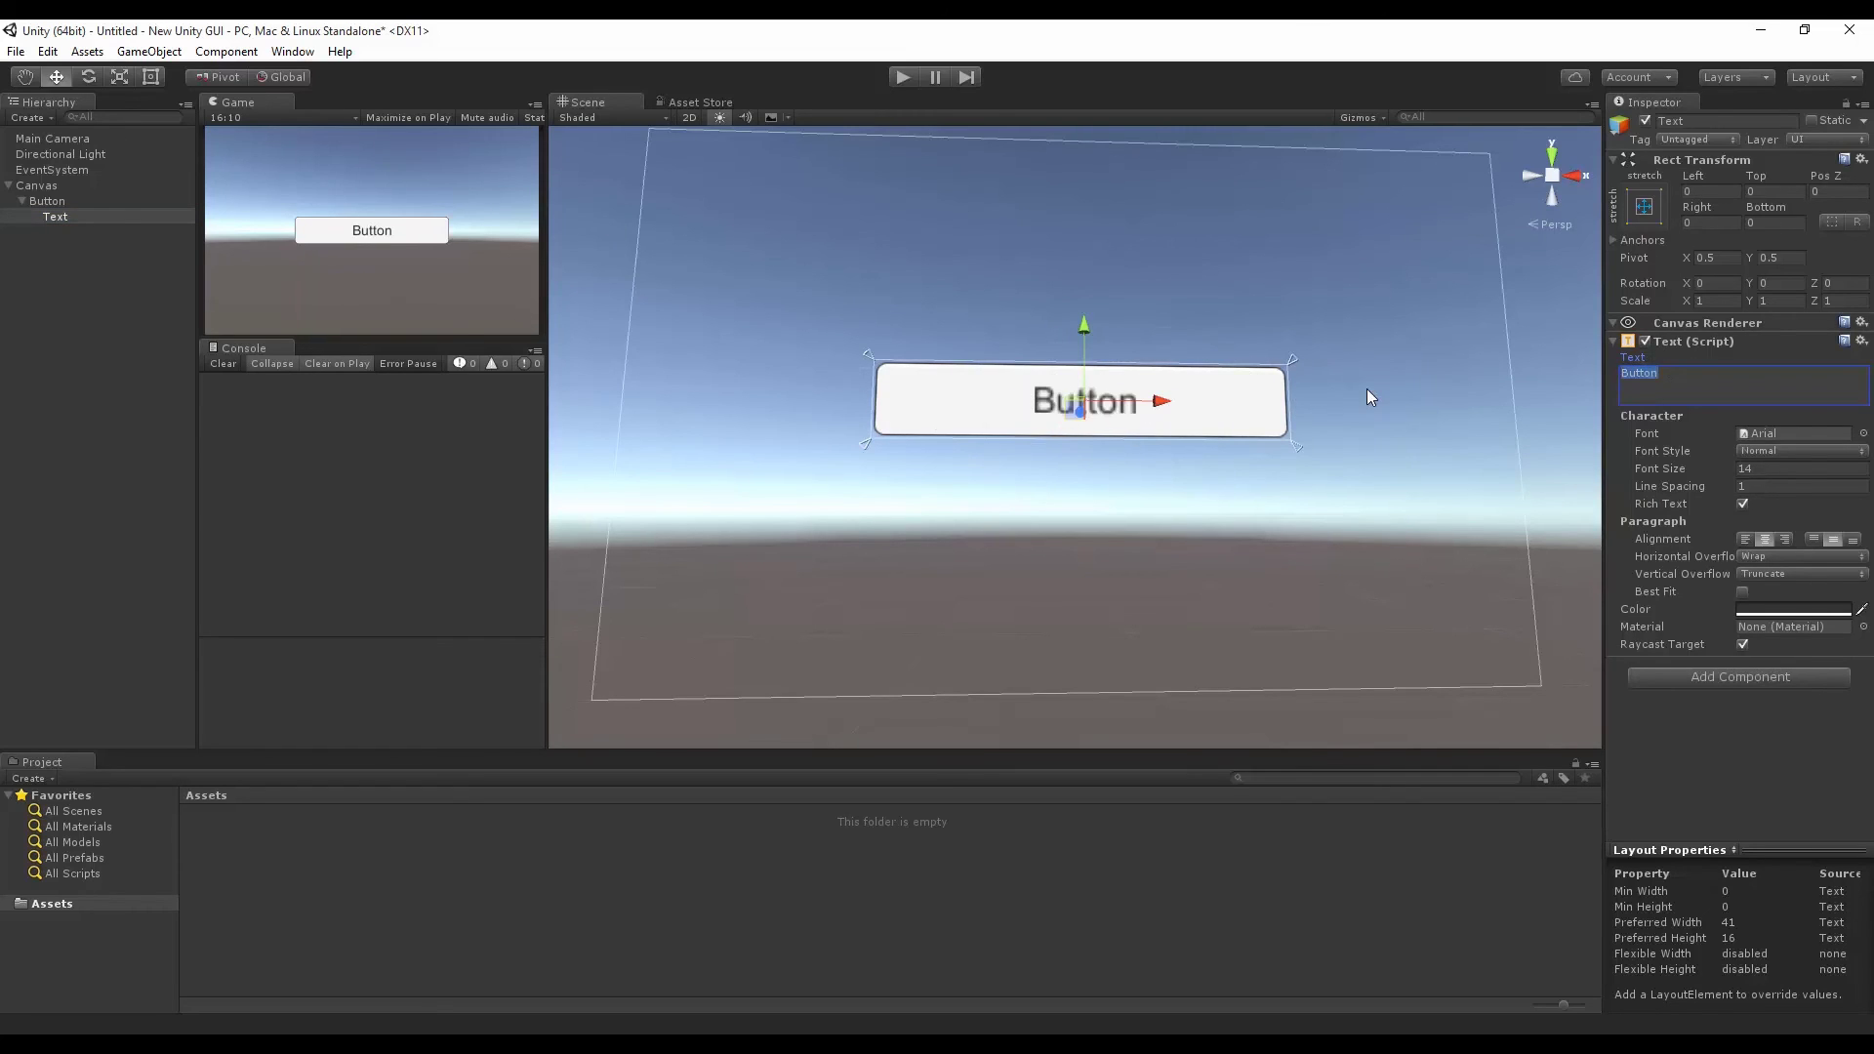
{"action": "type", "text": "Click Me!"}
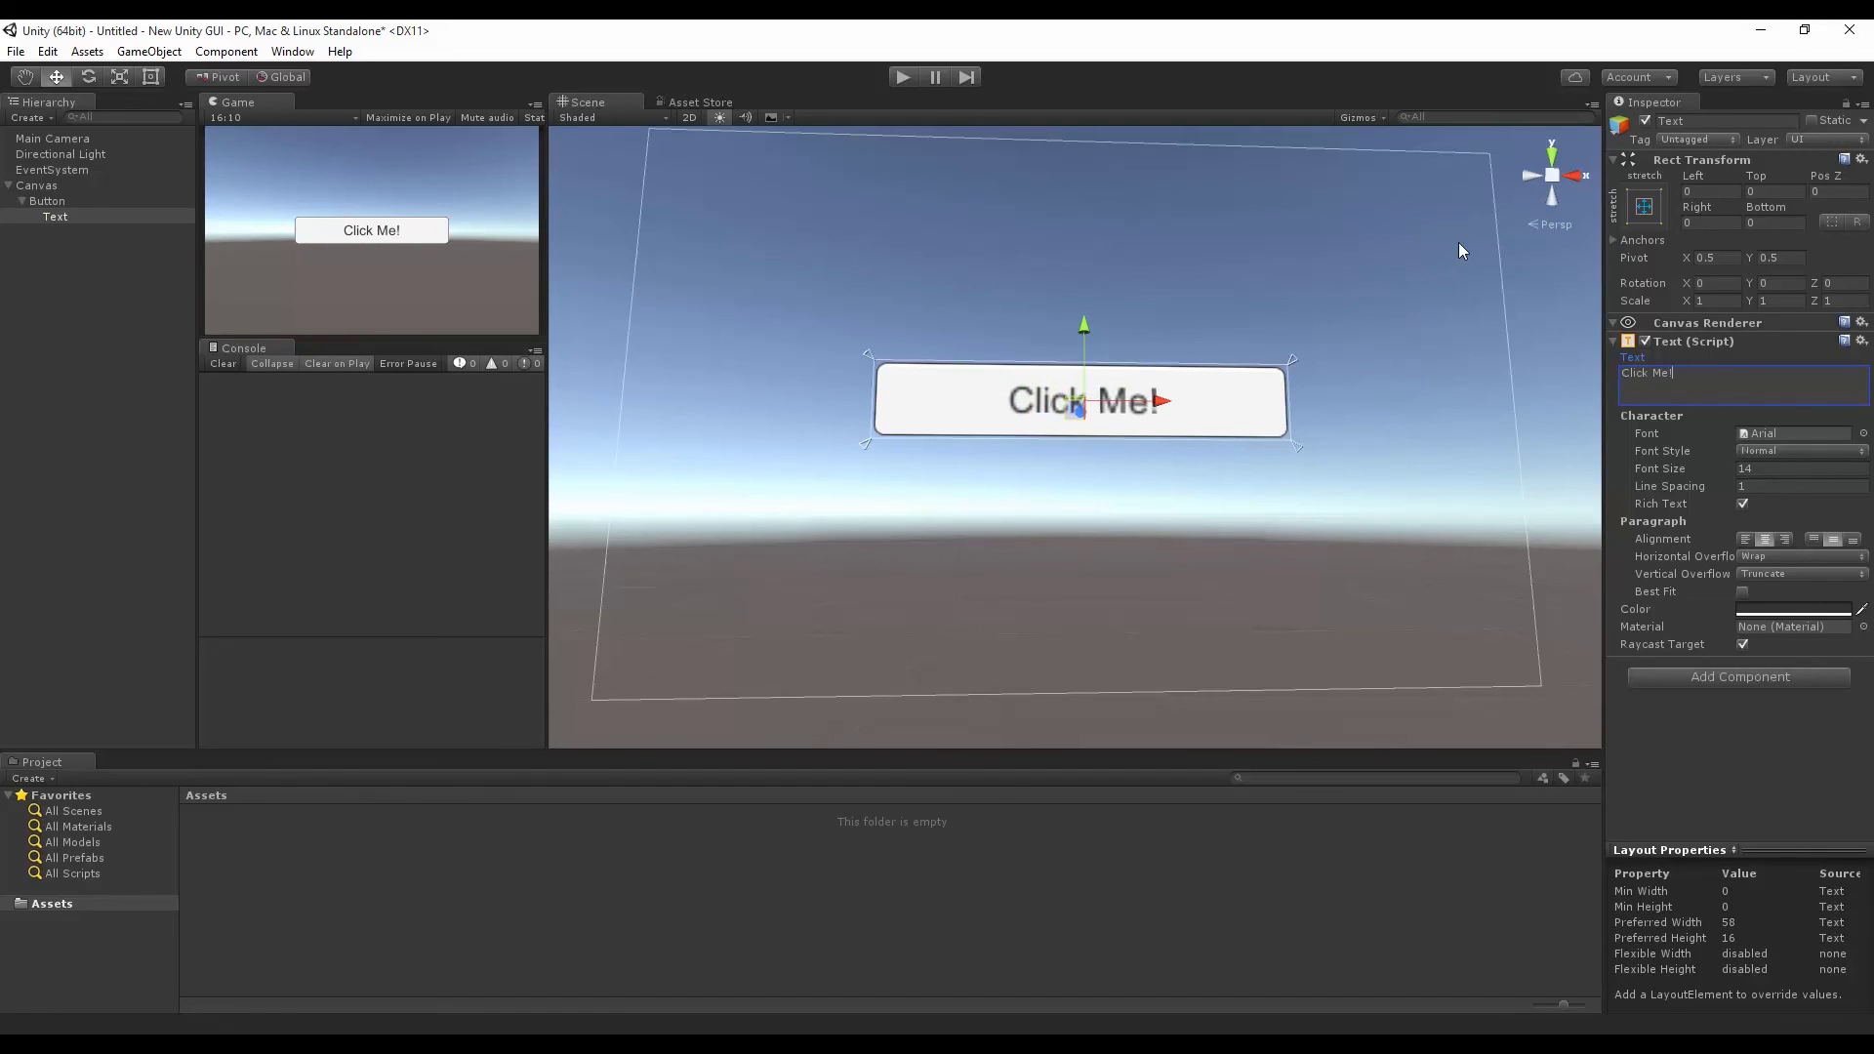
{"action": "left_click", "coordinate": [47, 201]}
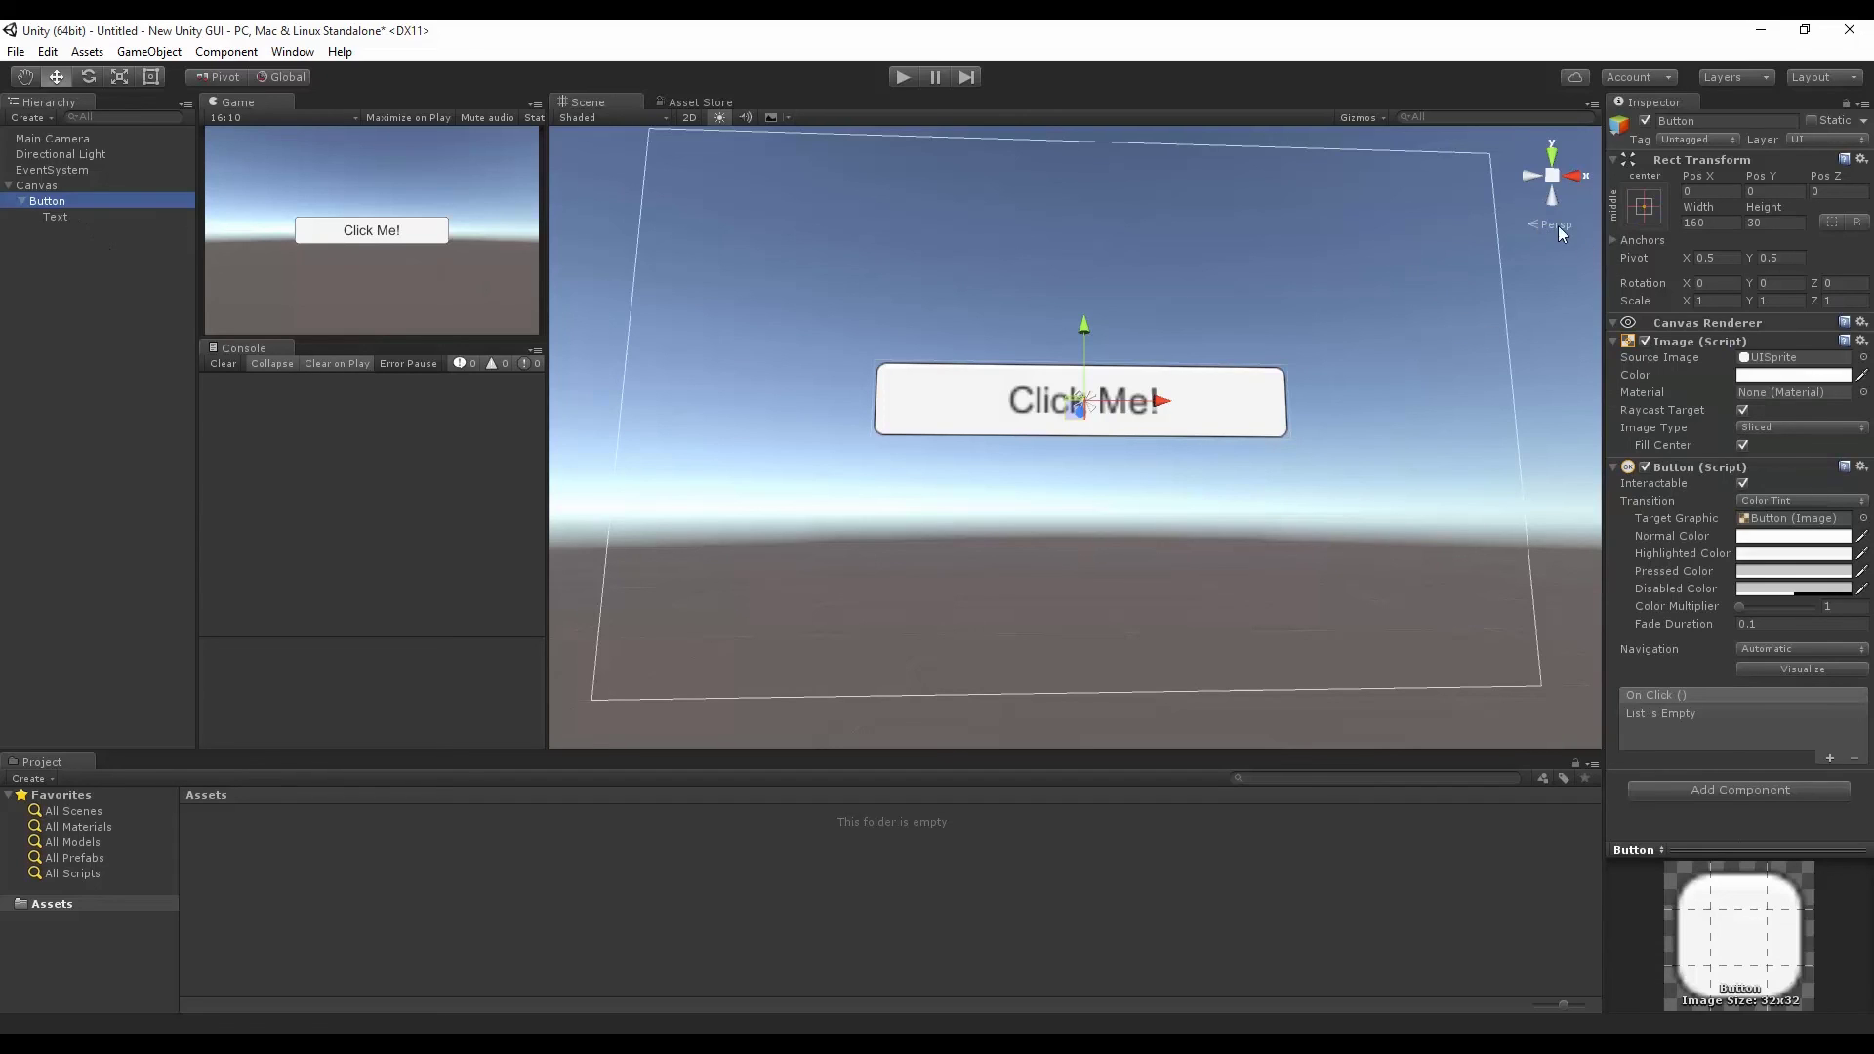
Test the Click Me! button four times in Play mode, then stop and save the scene
{"action": "left_click", "coordinate": [56, 216]}
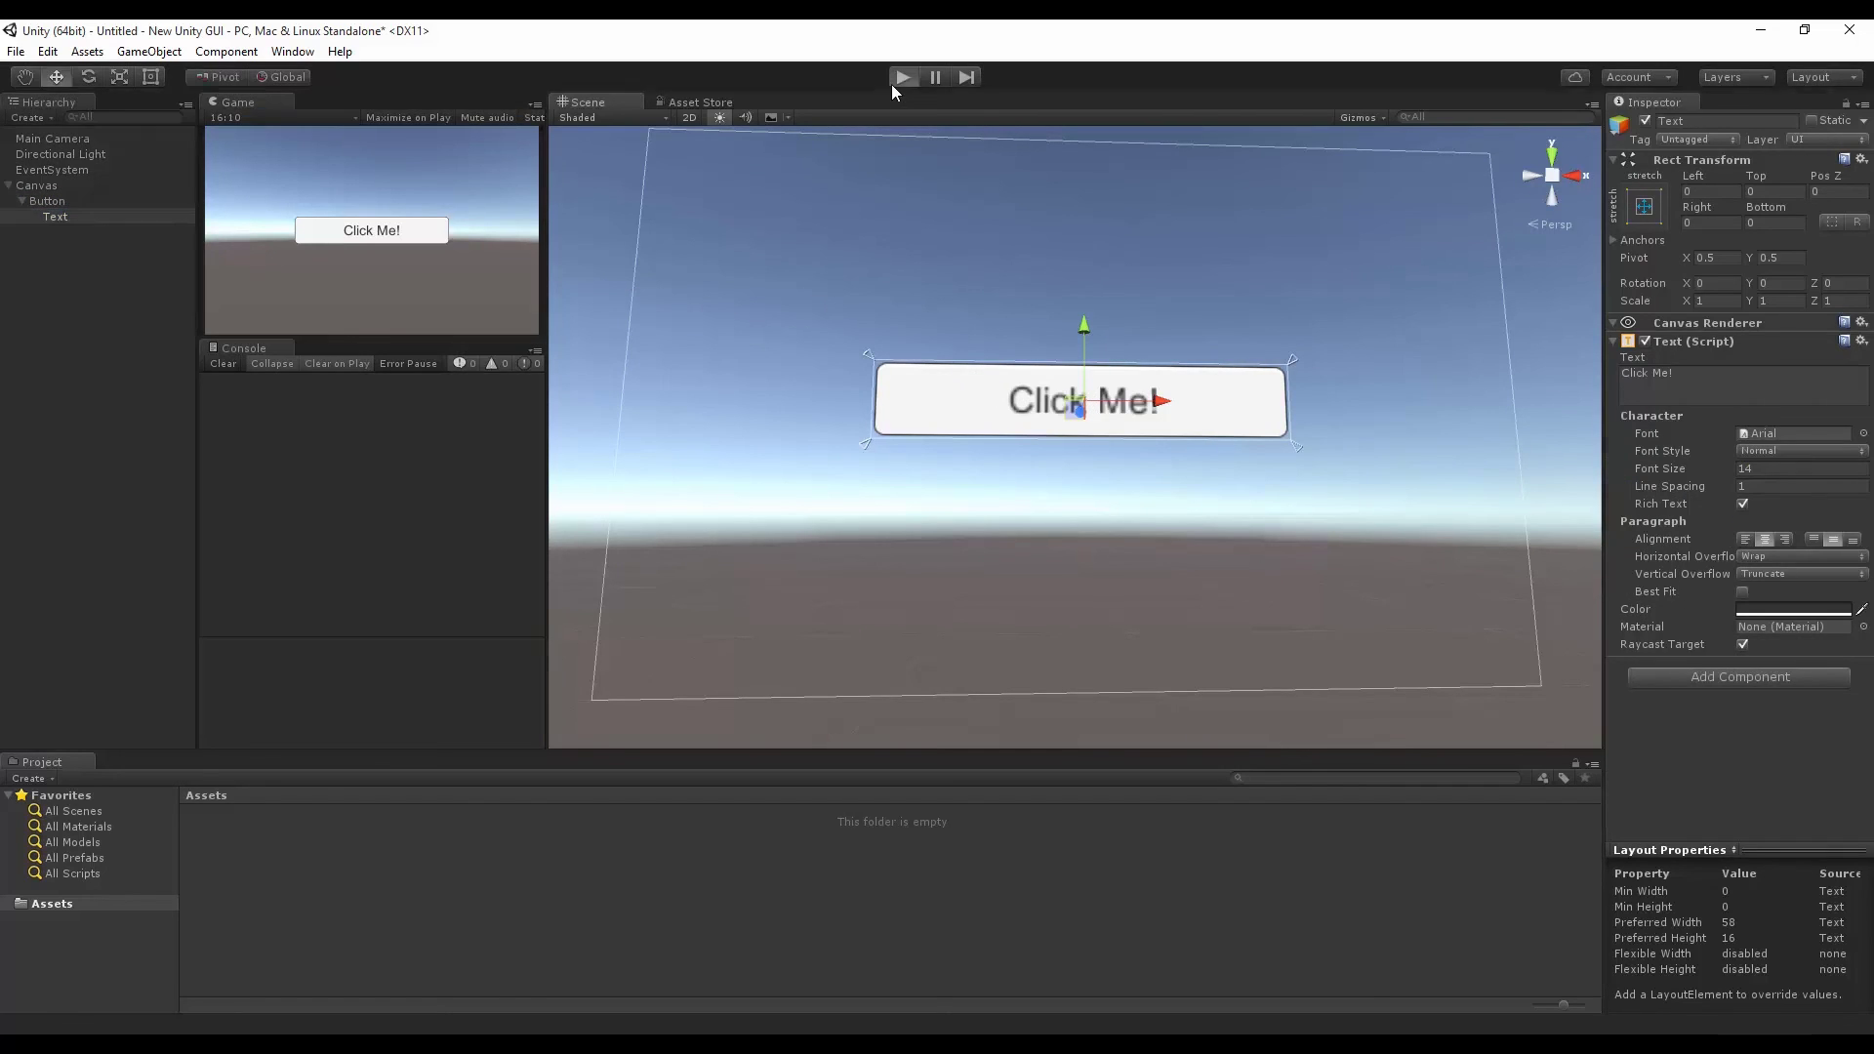
{"action": "left_click", "coordinate": [901, 78]}
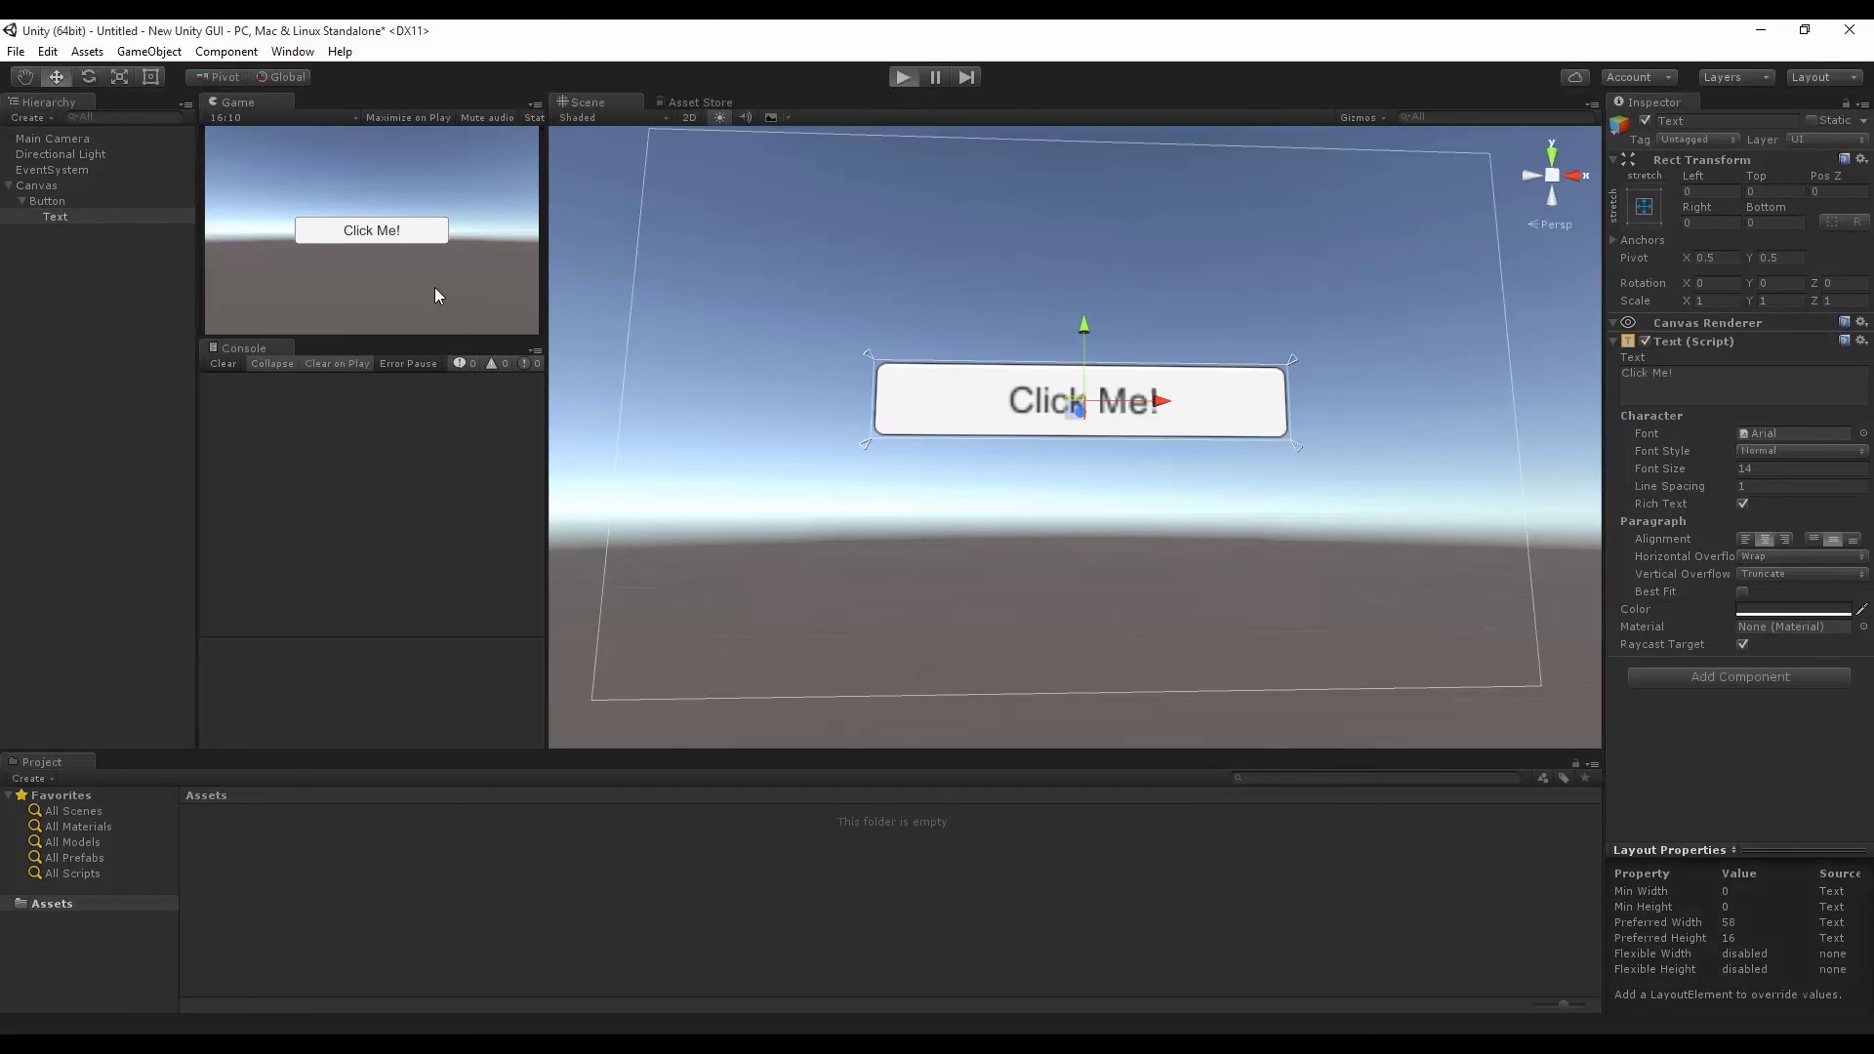
{"action": "left_click", "coordinate": [406, 232]}
{"action": "left_click", "coordinate": [406, 232]}
{"action": "left_click", "coordinate": [406, 232]}
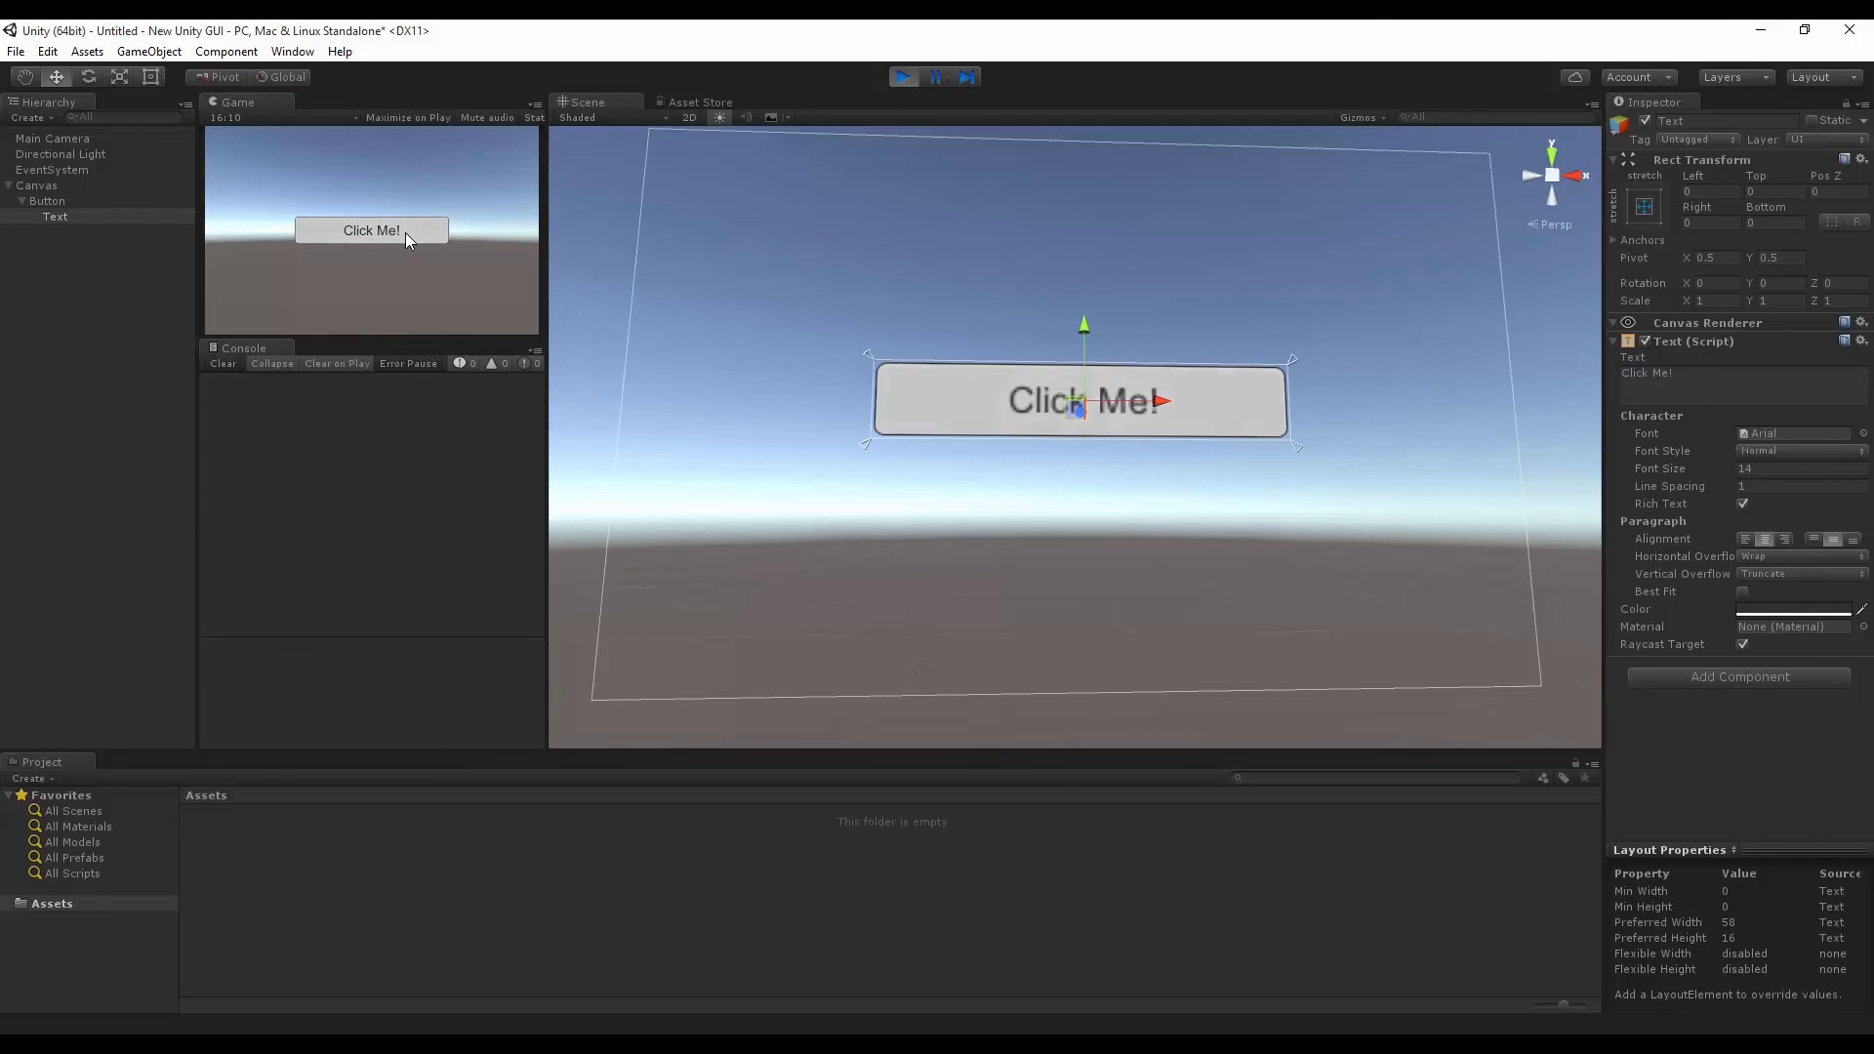
{"action": "left_click", "coordinate": [406, 231]}
{"action": "left_click", "coordinate": [905, 76]}
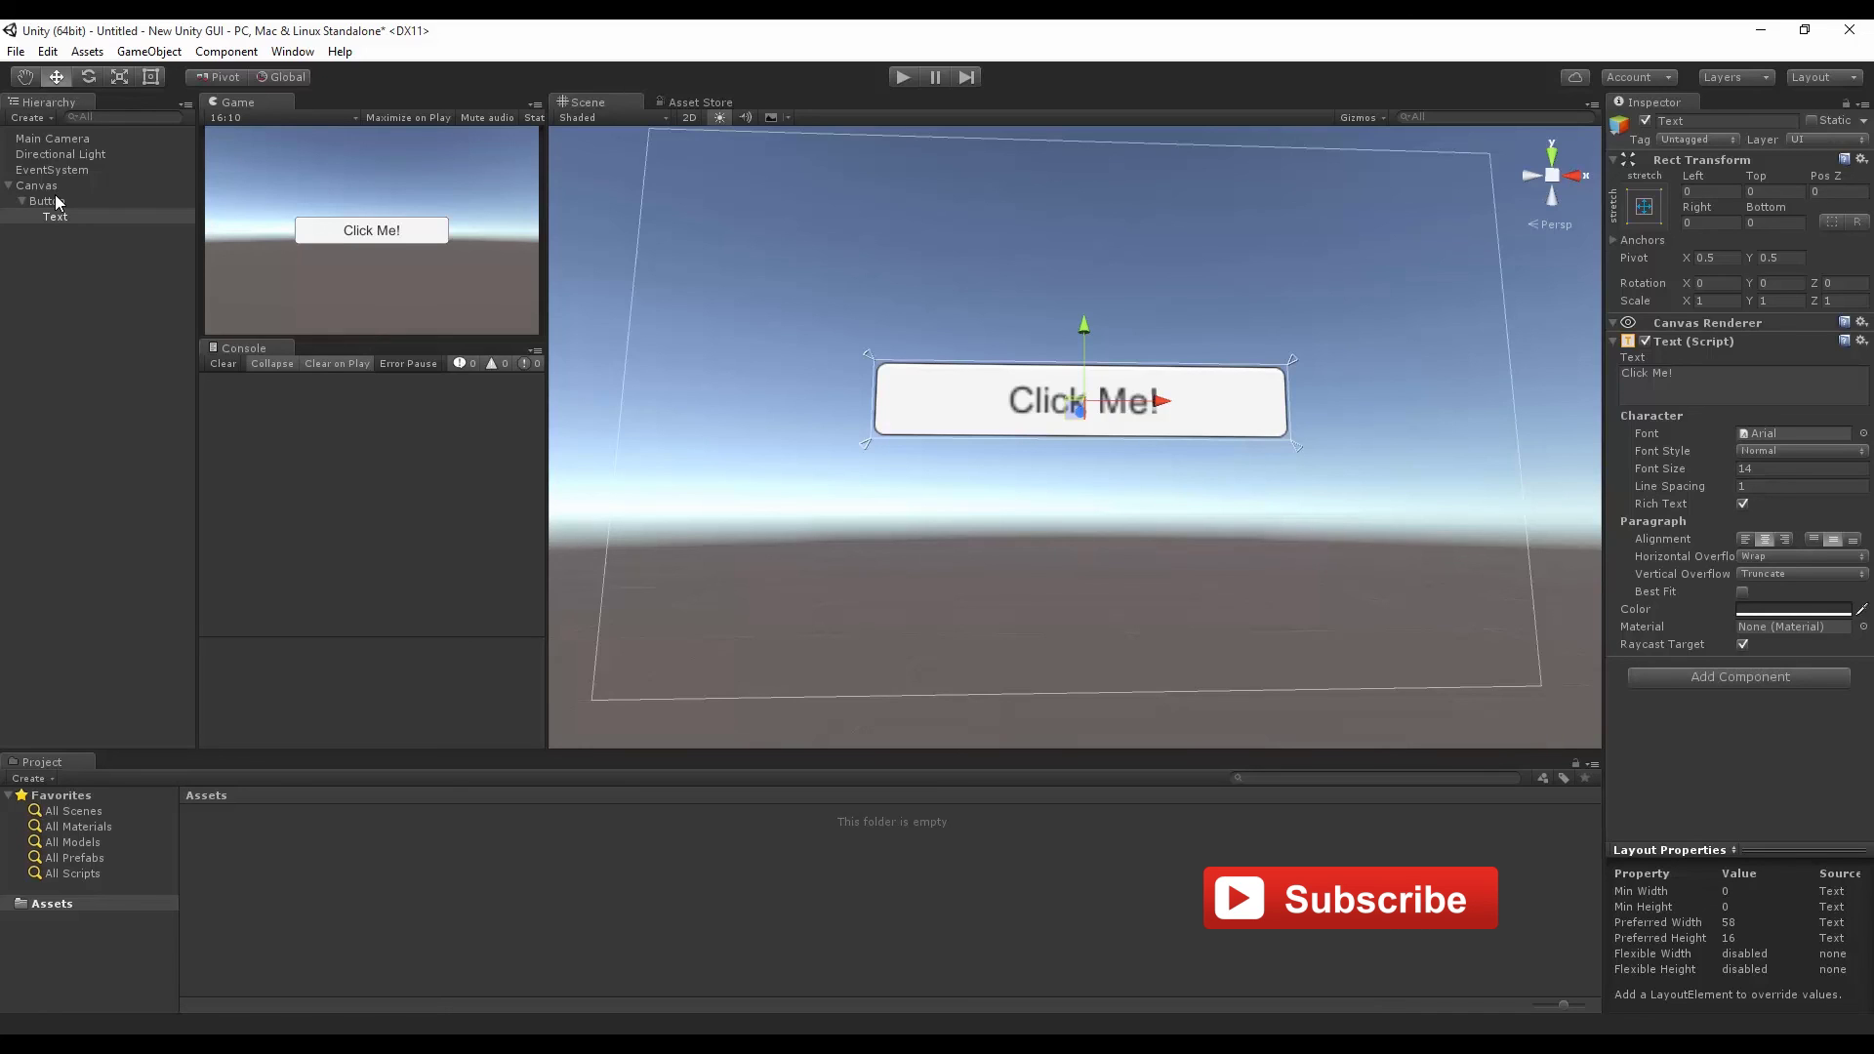
{"action": "key", "text": "ctrl+s"}
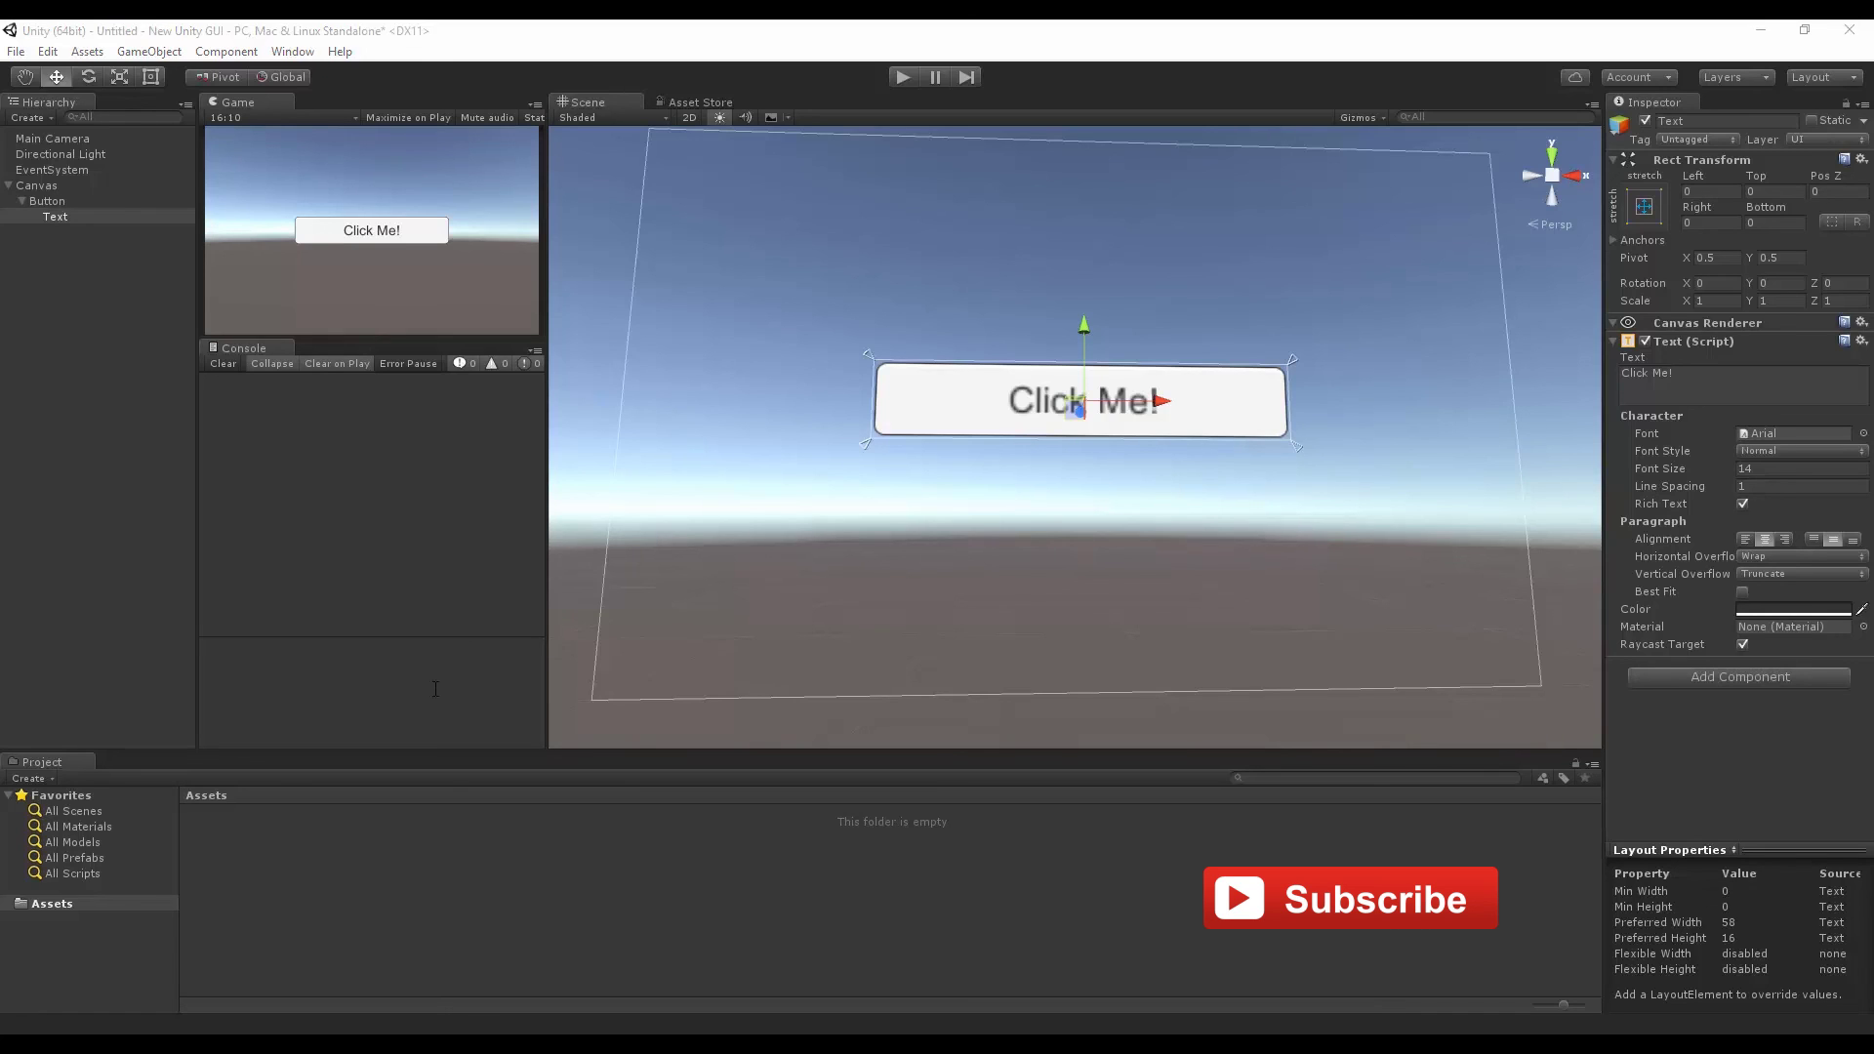